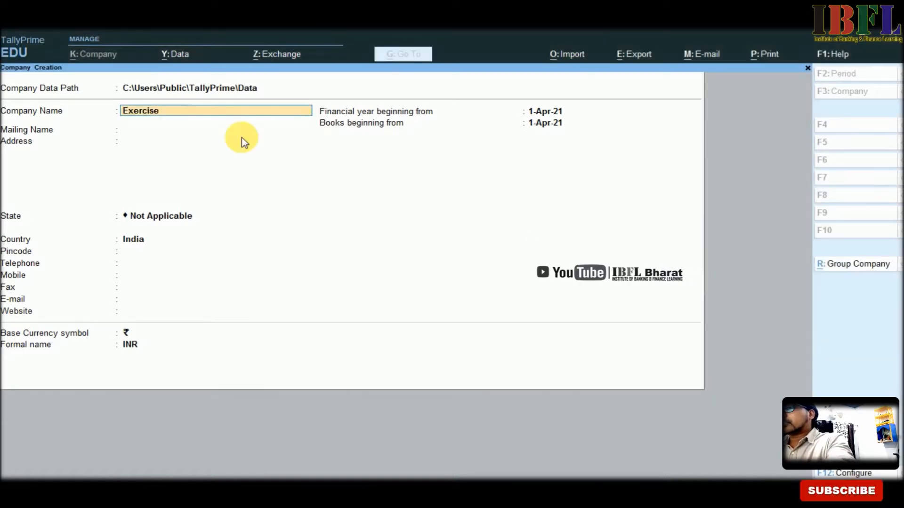
Name the new company Exercise 1 and keep the same mailing name, without an address
type("1")
key("Return")
key("Return")
key("Return")
key("Return")
key("Return")
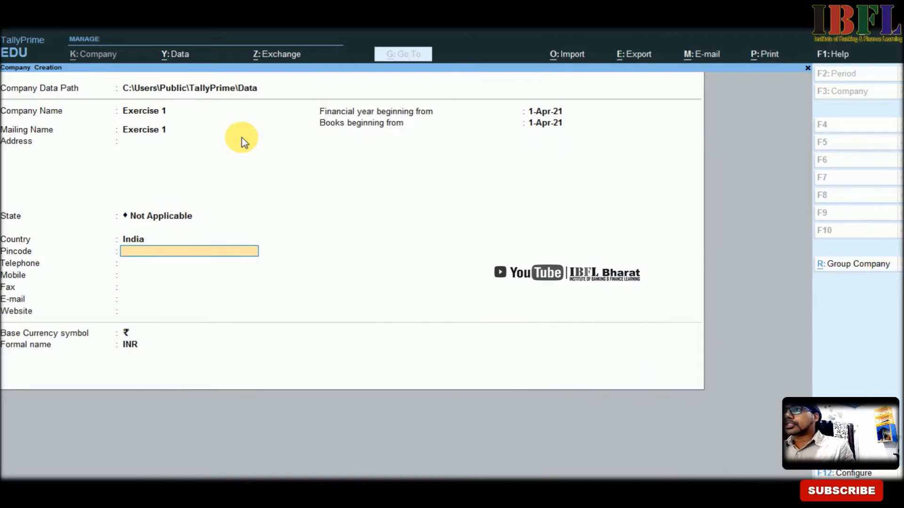
Set the company's state to Delhi, keep the remaining default details, and create the company
key("BackSpace")
key("BackSpace")
type("delhi")
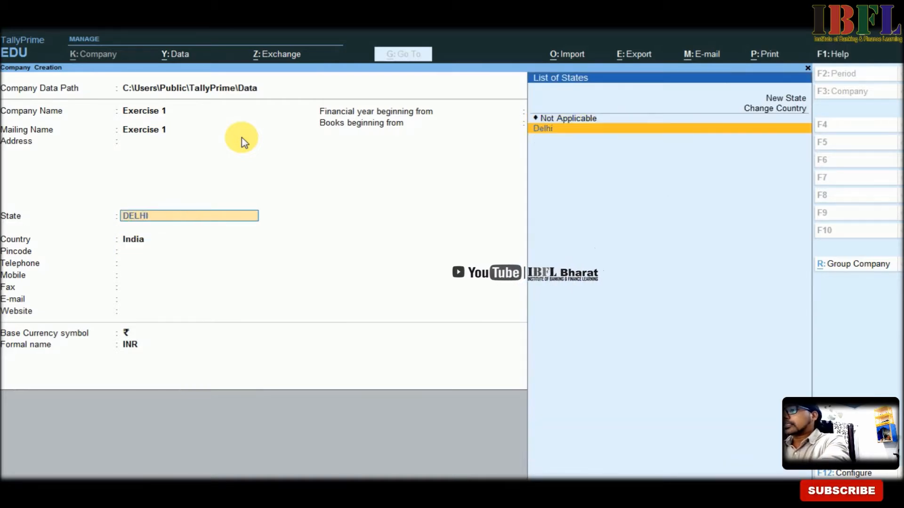
key("Return")
key("Return")
key("Return")
key("Return")
key("Return")
key("Return")
key("Return")
key("Return")
key("Return")
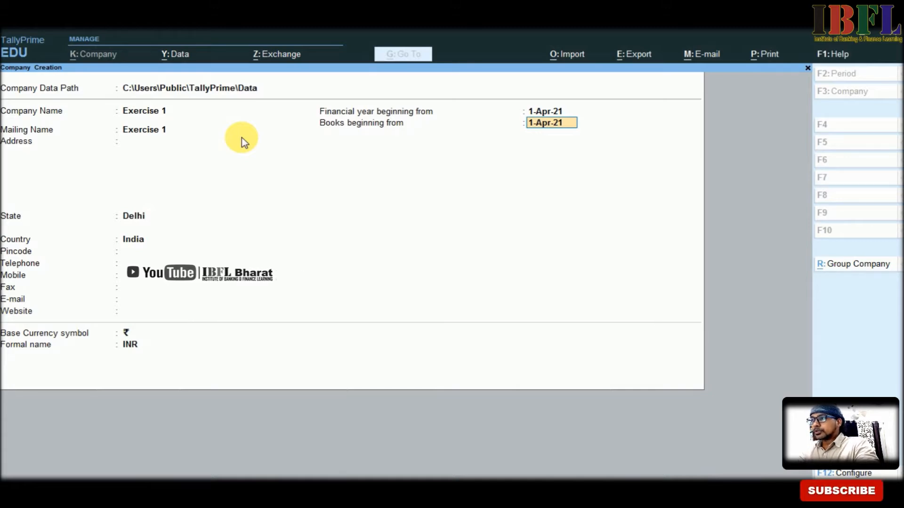
key("Return")
key("Return")
key("Return")
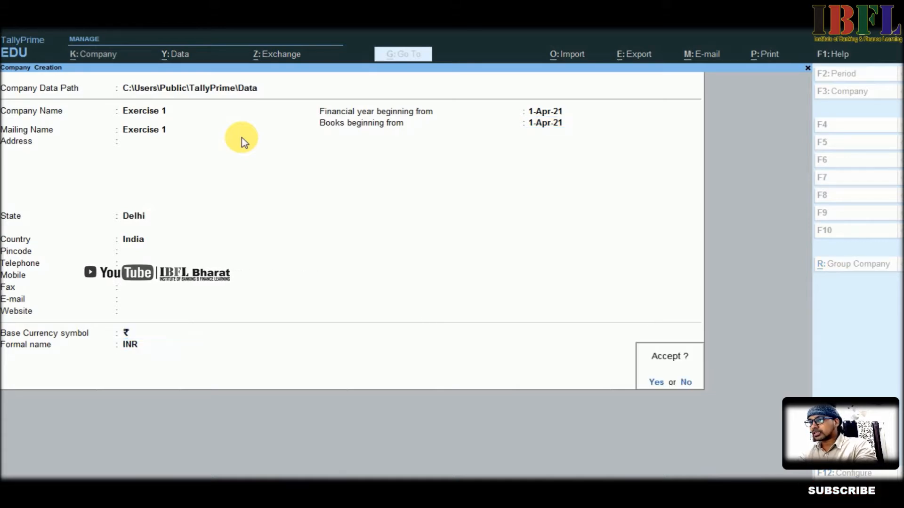
key("Return")
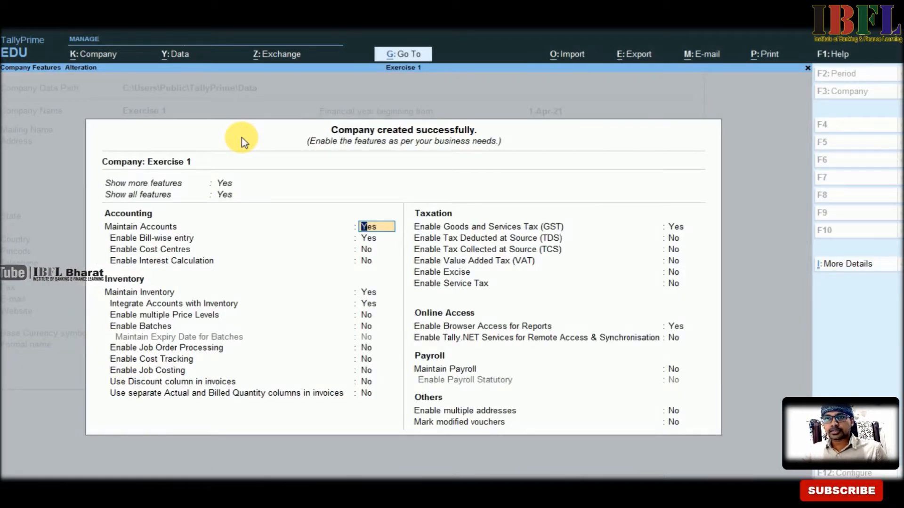
Accept the default company features for Exercise 1 and open voucher entry
key("ctrl")
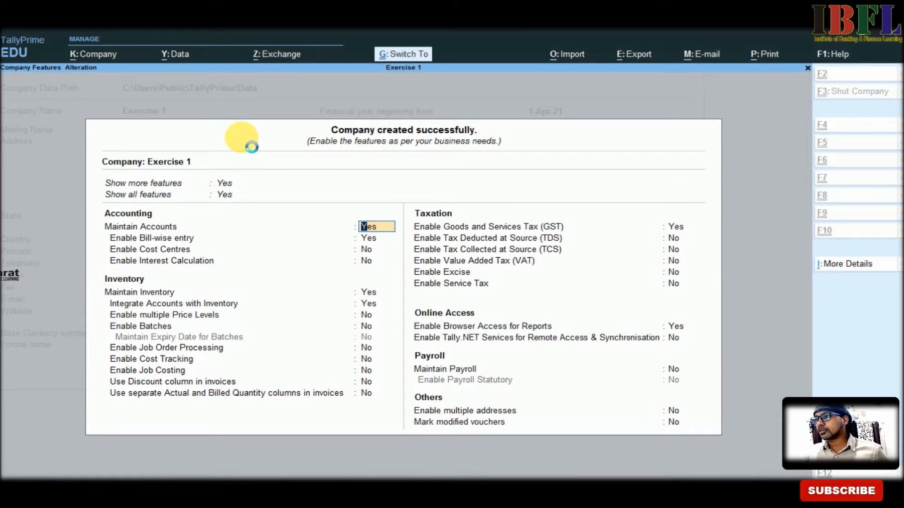
key("ctrl+a")
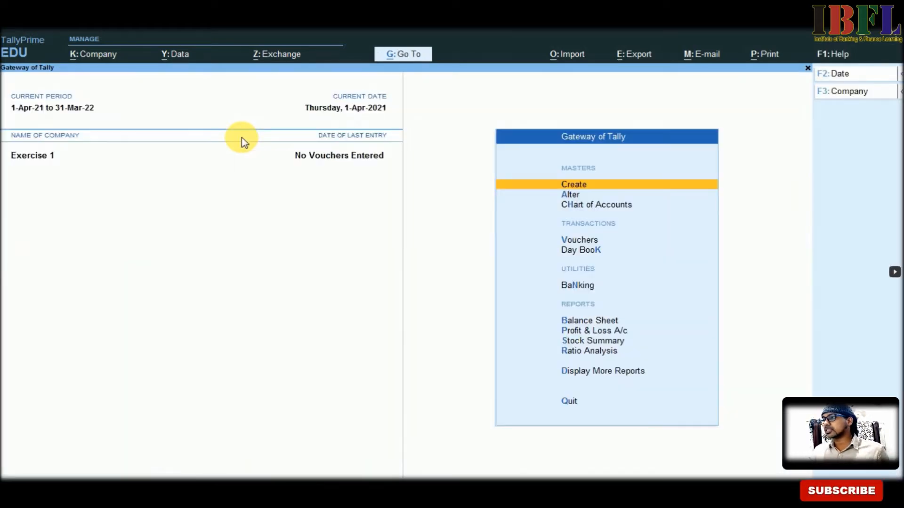
key("Down")
key("Down")
key("Down")
key("Return")
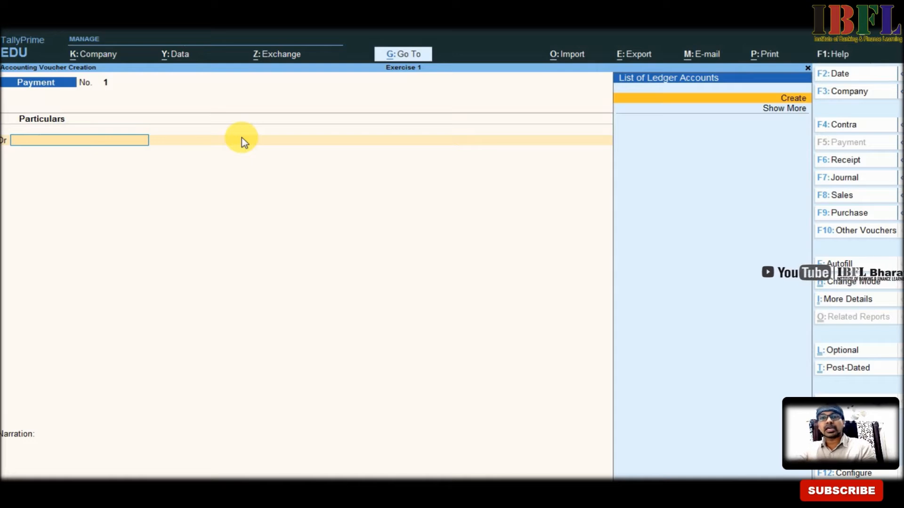
Start a receipt voucher and create a CAPITAL ledger under Capital Account as its credit account
key("F7")
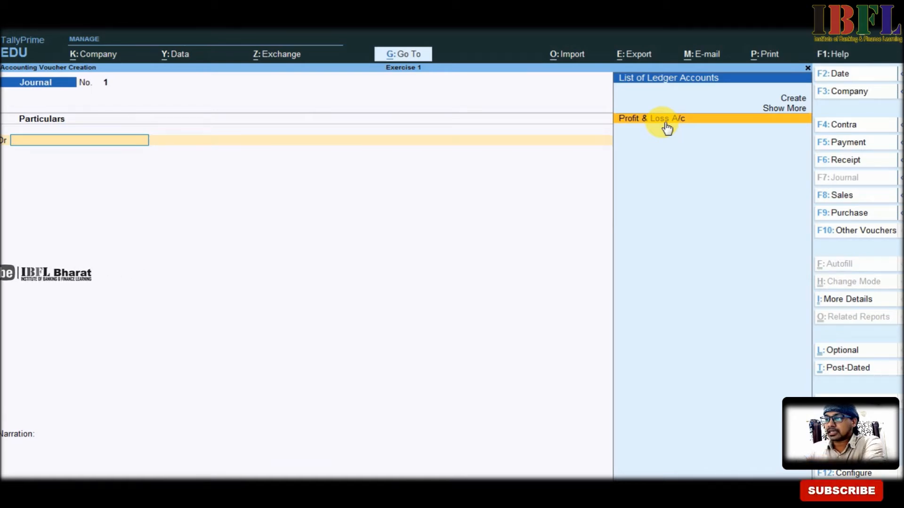
key("F6")
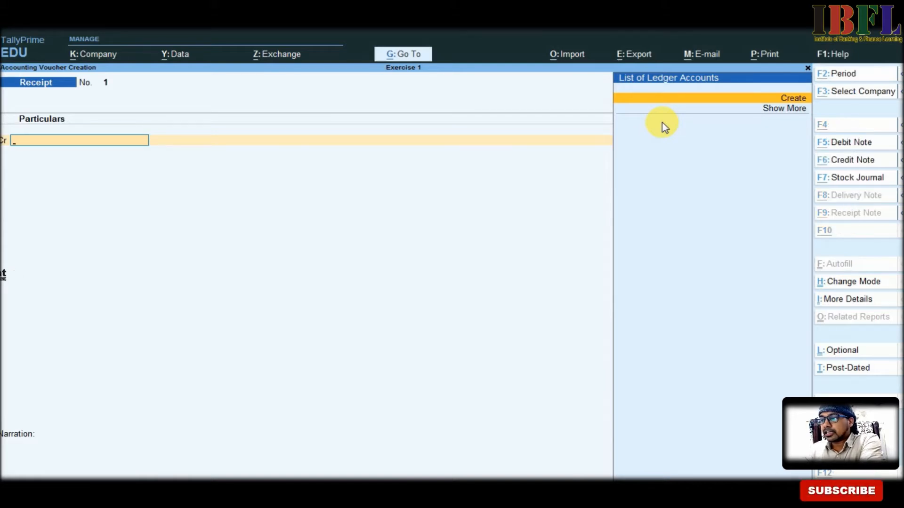
key("alt+c")
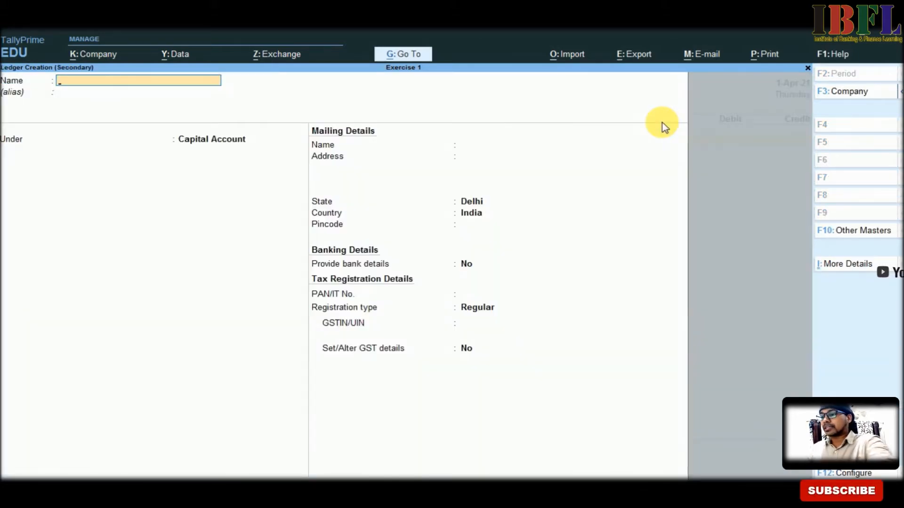
key("Return")
key("Return")
key("Return")
key("Return")
key("Return")
key("Return")
key("Return")
key("Return")
key("Return")
key("Return")
key("Return")
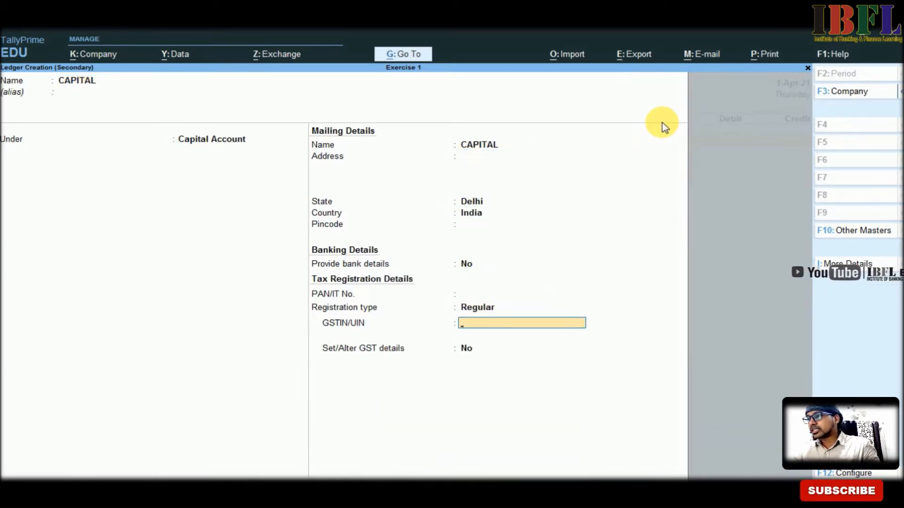
key("Return")
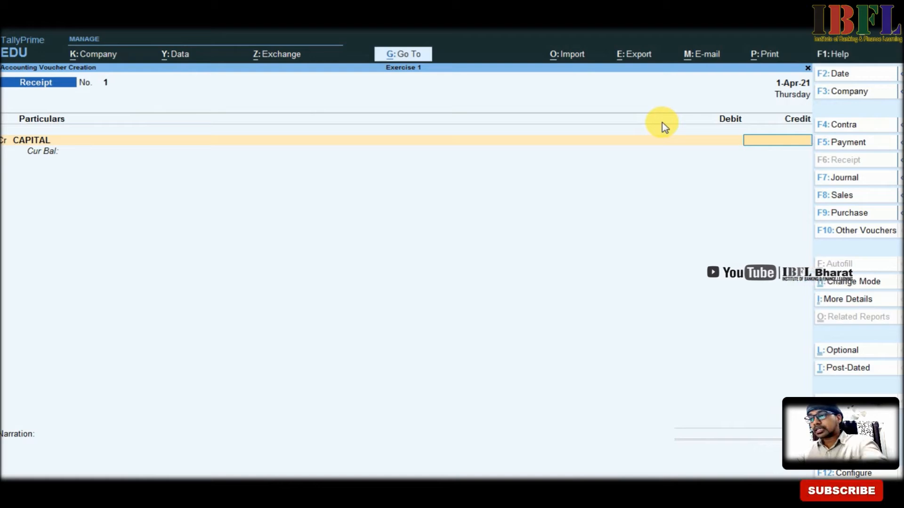
Credit CAPITAL with 20,000, debit Cash with the same amount, and save the receipt voucher without narration
type("20000")
key("Return")
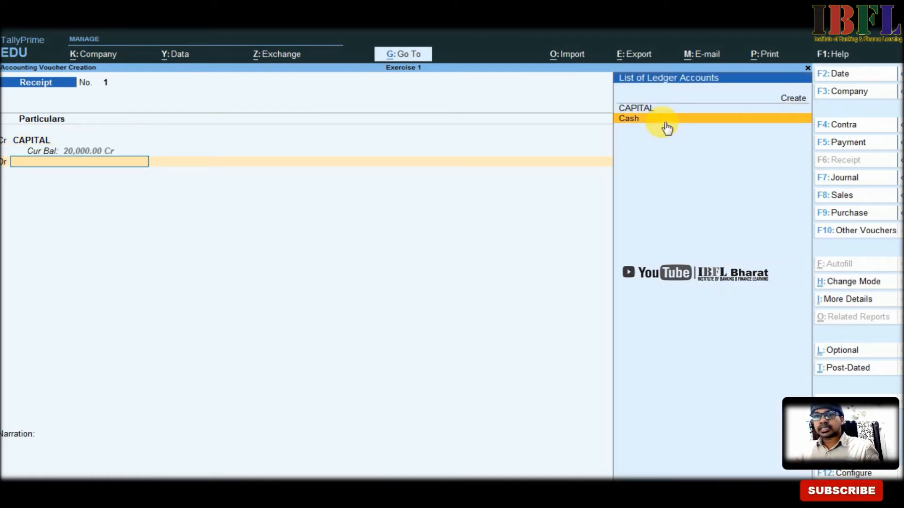
left_click(666, 122)
key("Return")
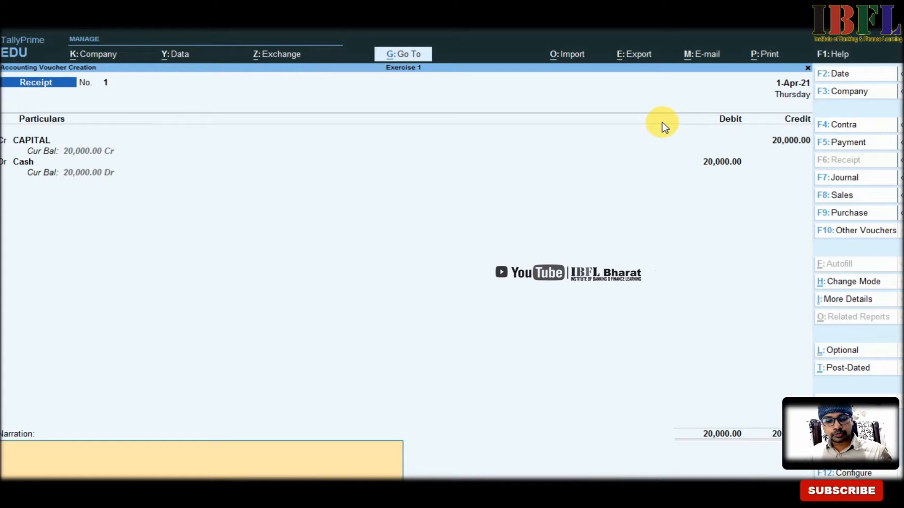
key("Return")
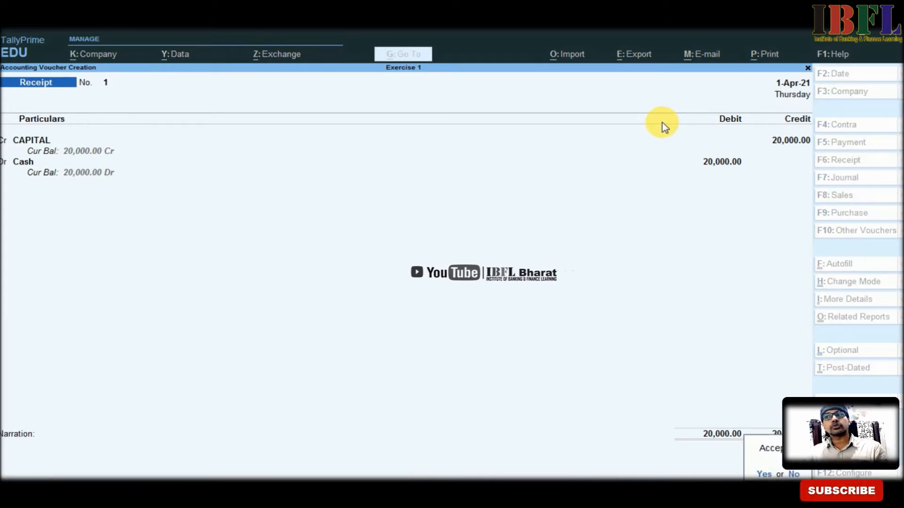
key("Return")
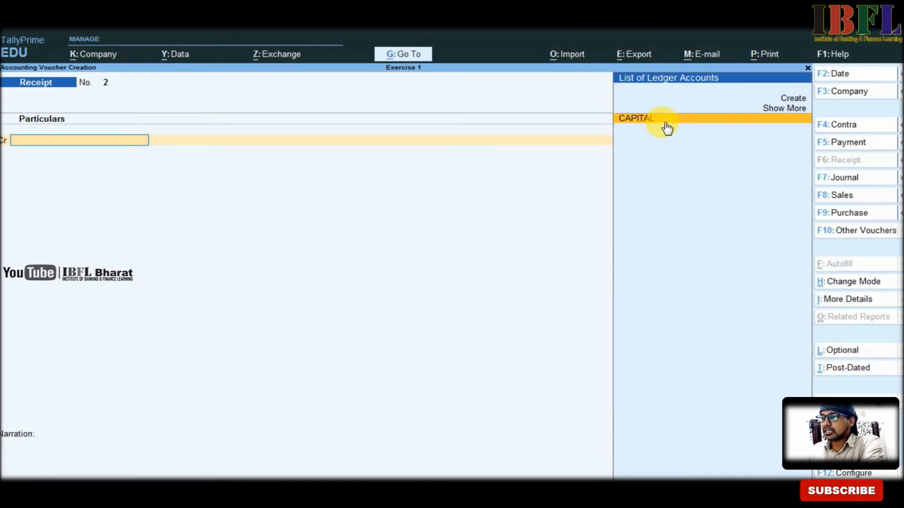
Start a purchase voucher in As Voucher mode, leaving the supplier invoice number and date blank
key("F9")
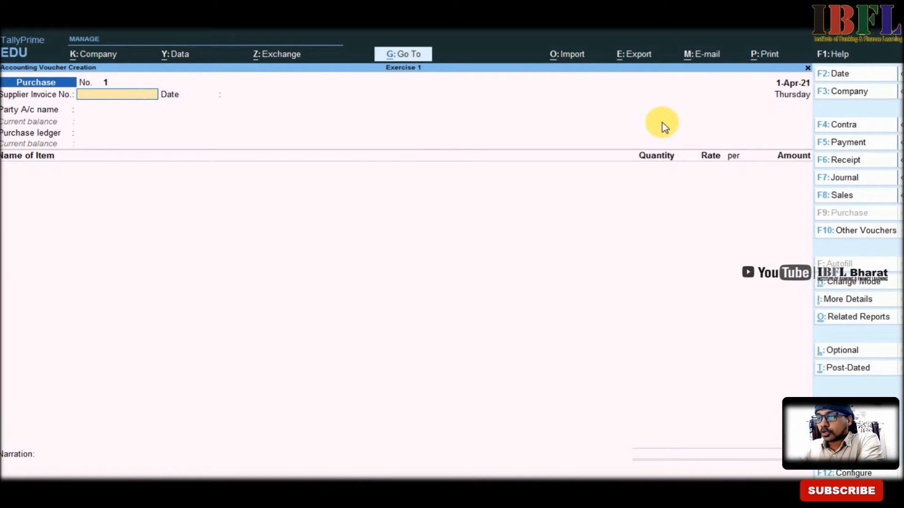
key("ctrl+h")
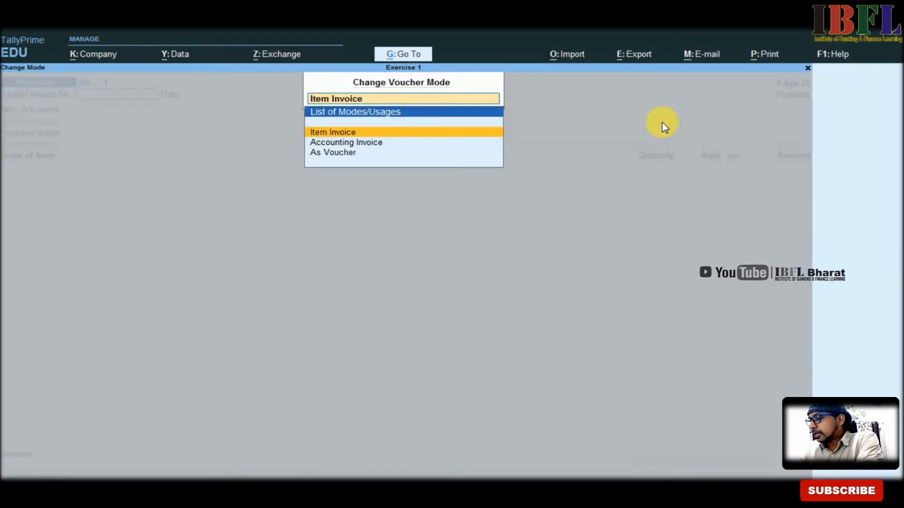
key("Down")
key("Down")
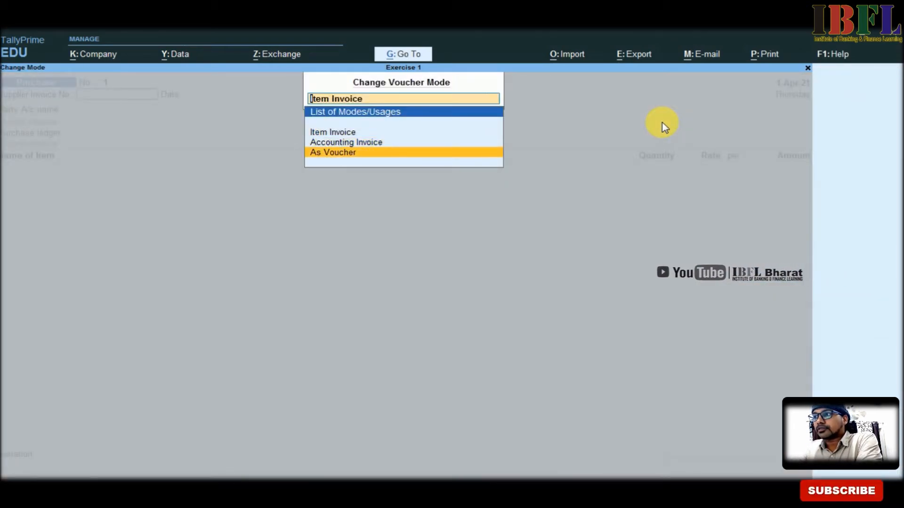
key("Return")
key("Return")
key("Return")
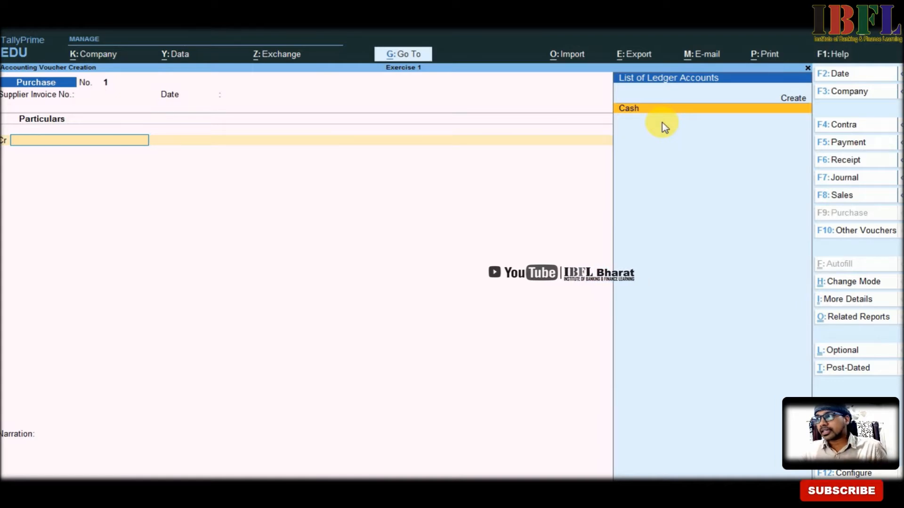
Credit Cash with 5,000 in the purchase voucher, keeping the default receipt and party details
key("Return")
key("Return")
key("Return")
key("Return")
key("Return")
key("Return")
key("Return")
key("Return")
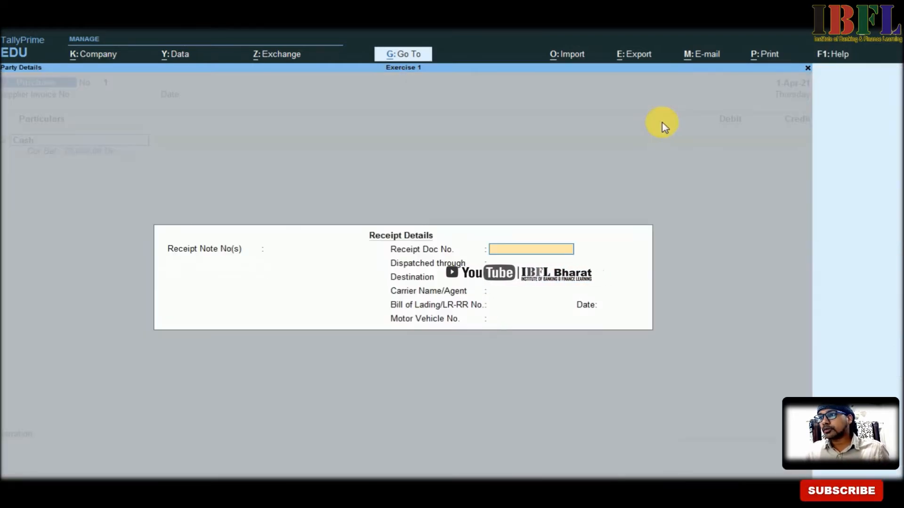
key("Return")
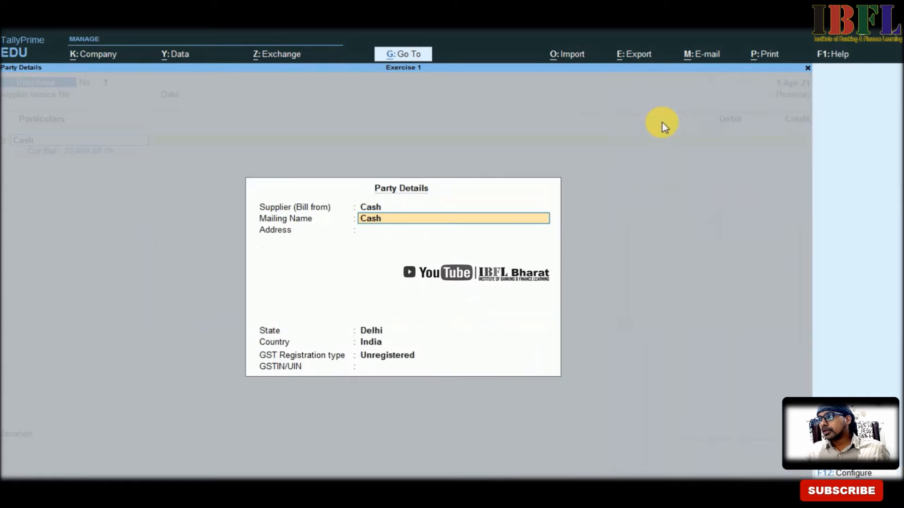
key("Return")
key("Return")
key("Return")
key("Return")
key("Return")
key("Return")
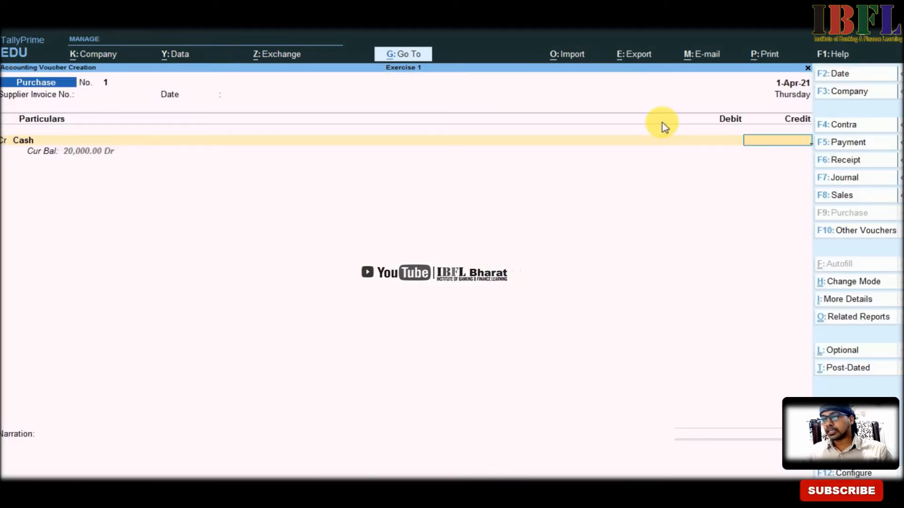
type("5000")
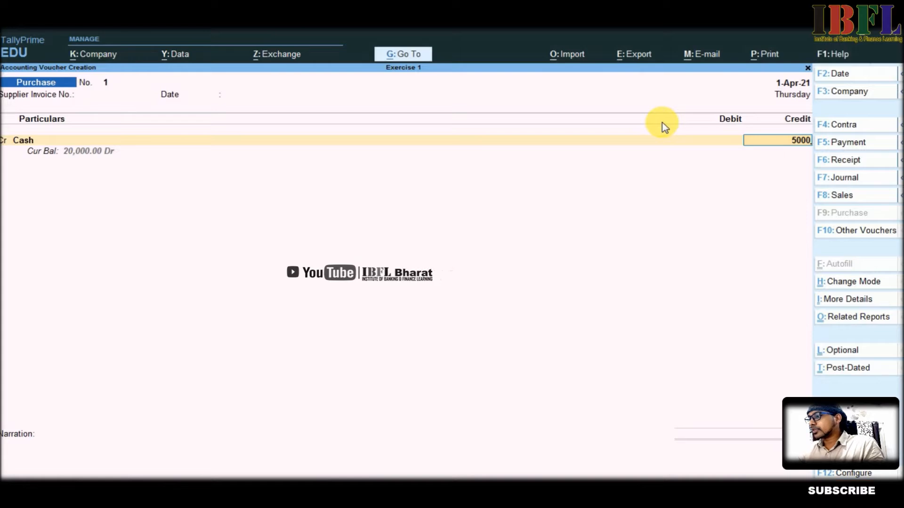
key("Return")
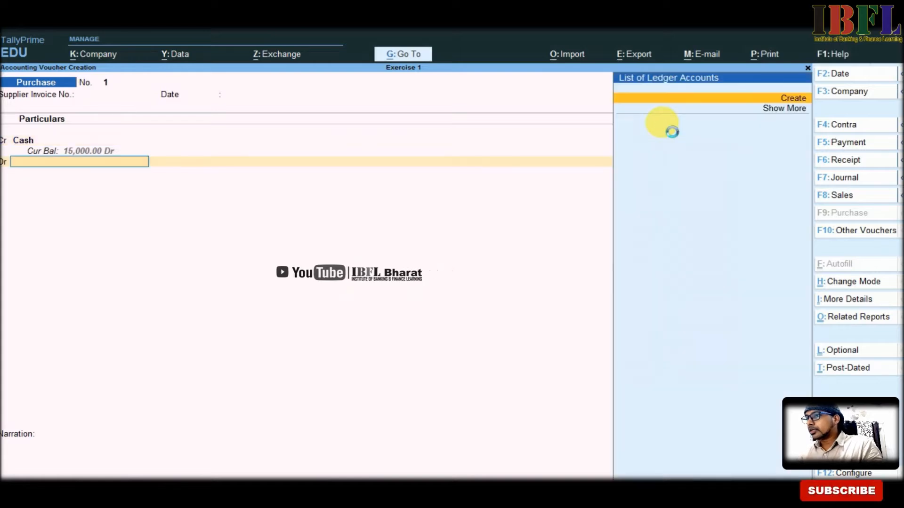
Create a PURCHASES ledger under Purchase Accounts with GST applicability set to Undefined
key("Return")
type("PURCHASES")
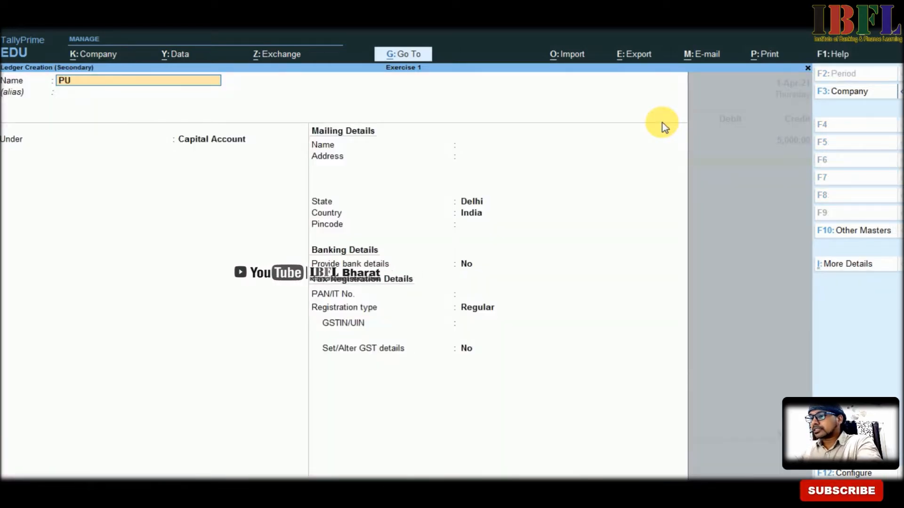
key("Return")
type("PUR")
key("Return")
key("Return")
key("Return")
key("Return")
key("BackSpace")
key("BackSpace")
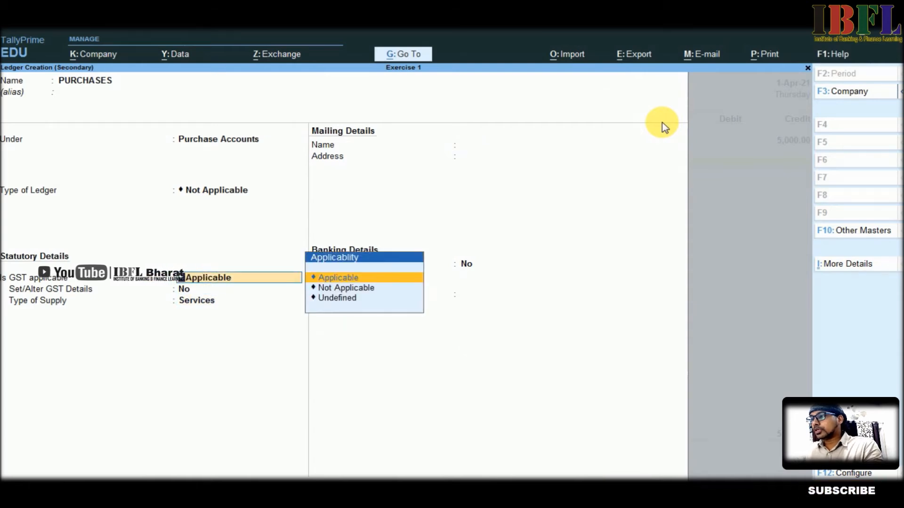
key("Down")
key("Down")
key("Return")
key("Return")
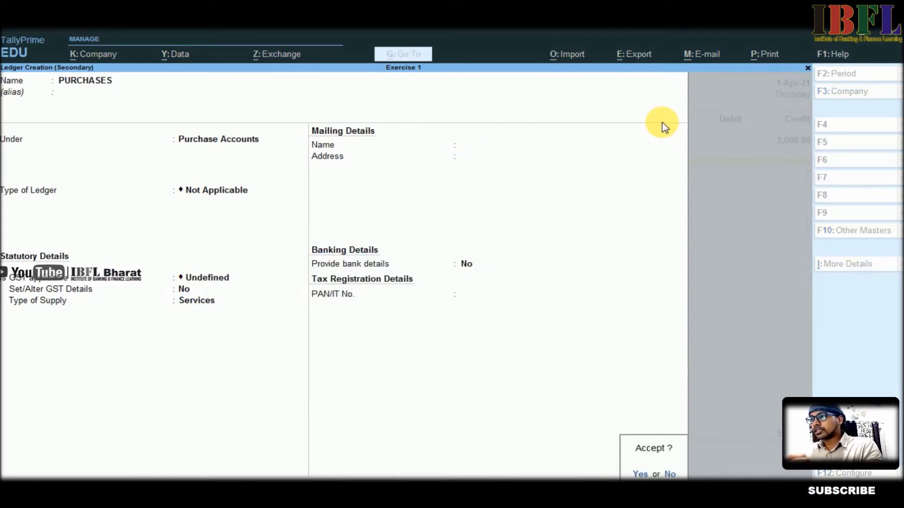
key("Return")
key("Escape")
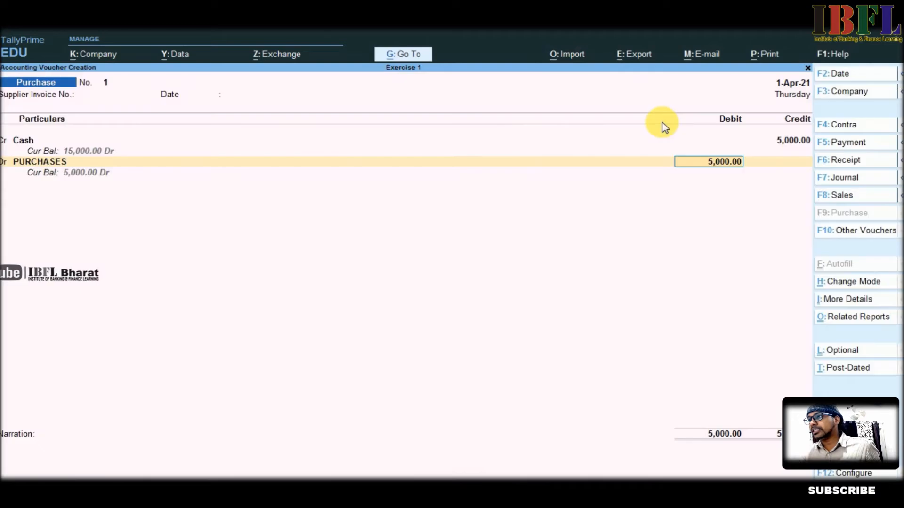
Debit PURCHASES with 5,000, skip the inventory allocations, and save the purchase voucher without narration
key("Return")
key("BackSpace")
key("BackSpace")
key("Return")
key("Return")
key("BackSpace")
key("Return")
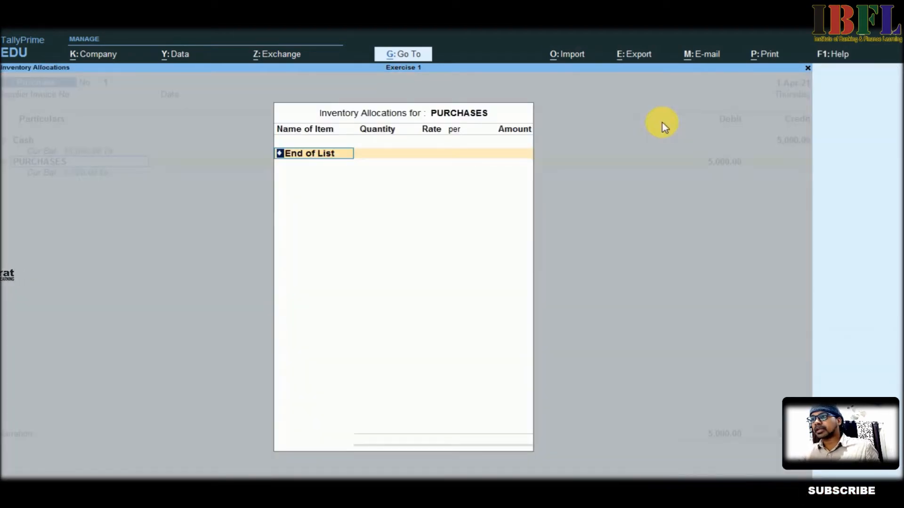
key("Return")
key("Return")
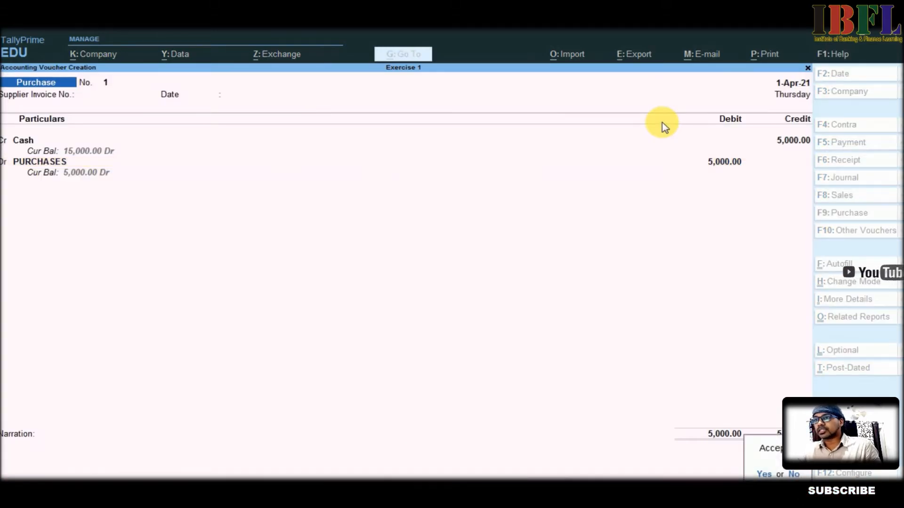
key("Return")
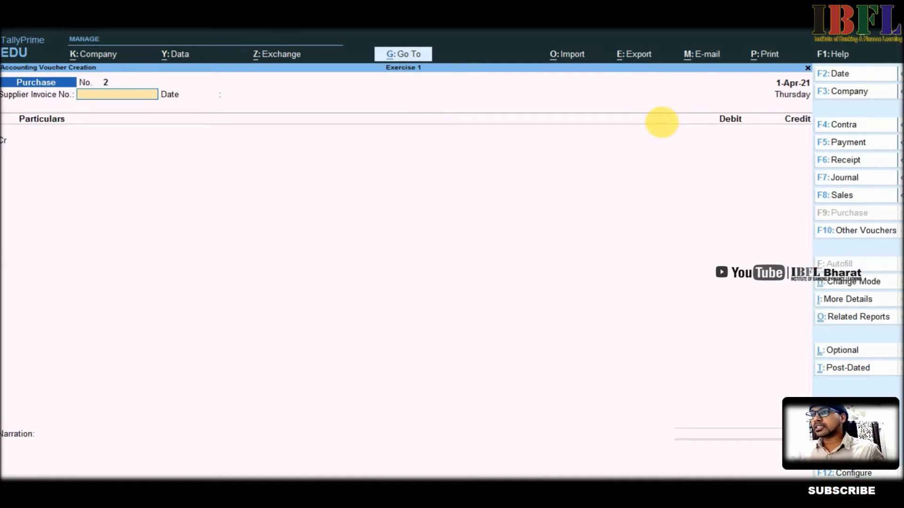
Start a sales voucher and switch its entry mode to As Voucher
key("F8")
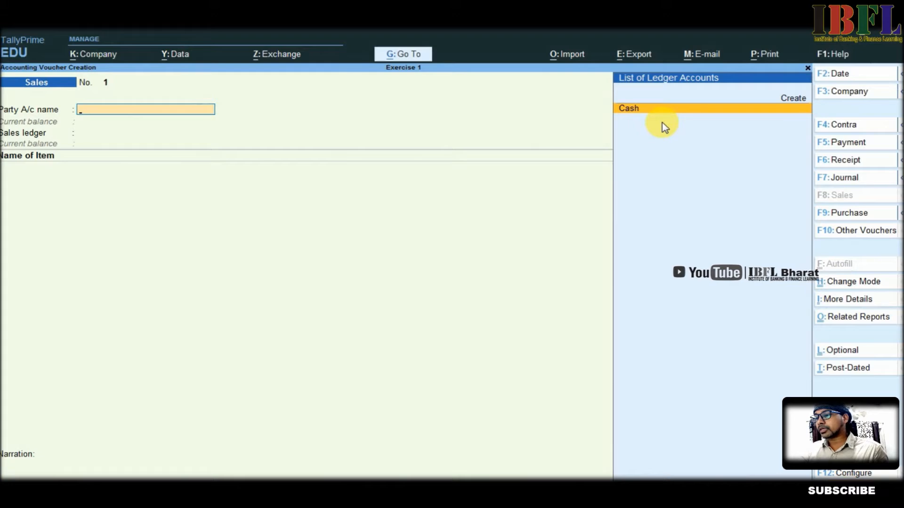
key("ctrl+h")
key("Down")
key("Down")
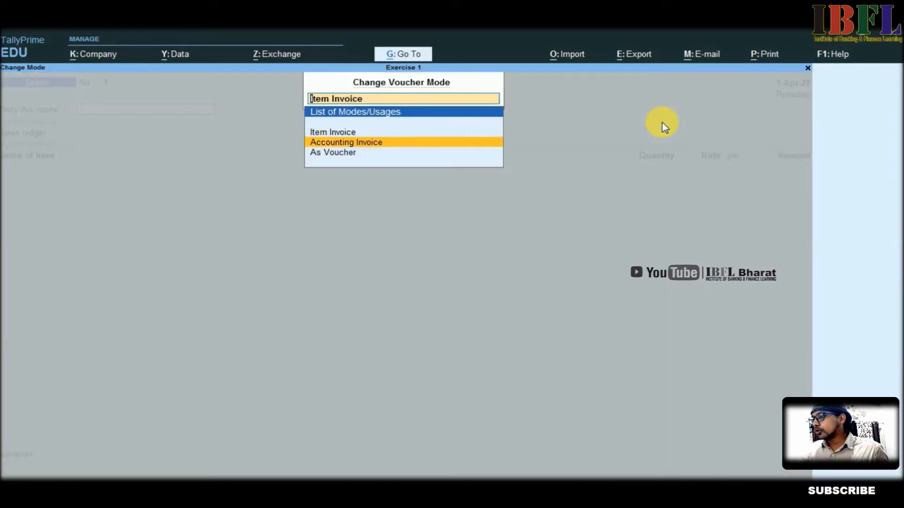
key("Return")
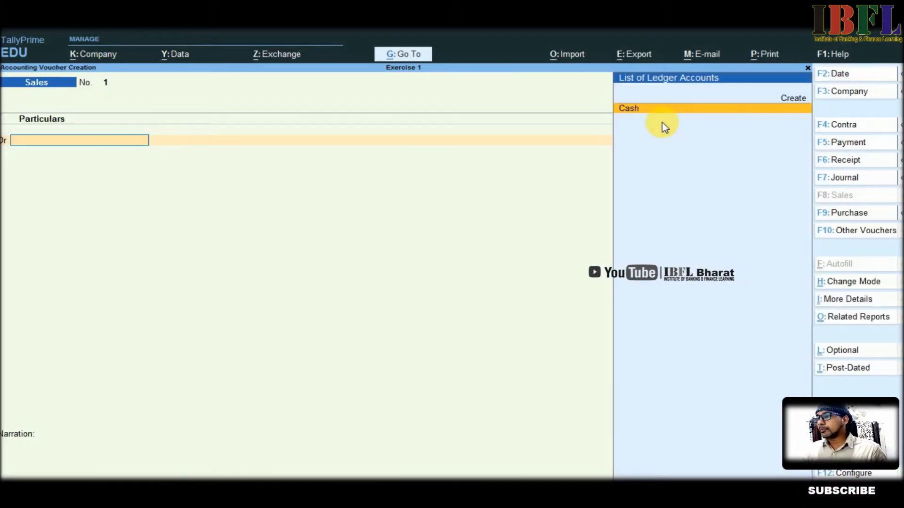
Debit Cash with 4,000 in the sales voucher, leaving the dispatch details blank and keeping the default party details
key("Return")
key("Return")
key("Return")
key("Return")
key("Return")
key("Return")
key("Return")
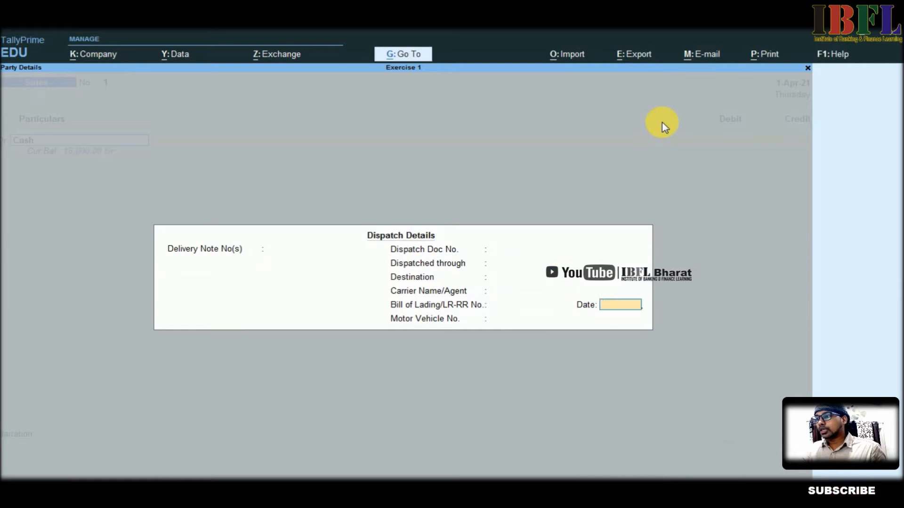
key("Return")
key("Return")
key("Return")
key("Return")
key("Return")
key("Return")
key("Return")
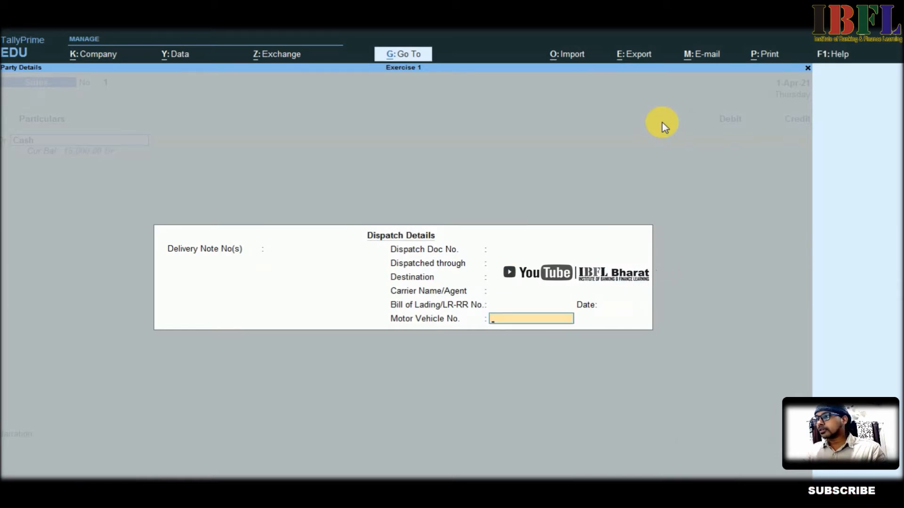
key("Return")
key("Return")
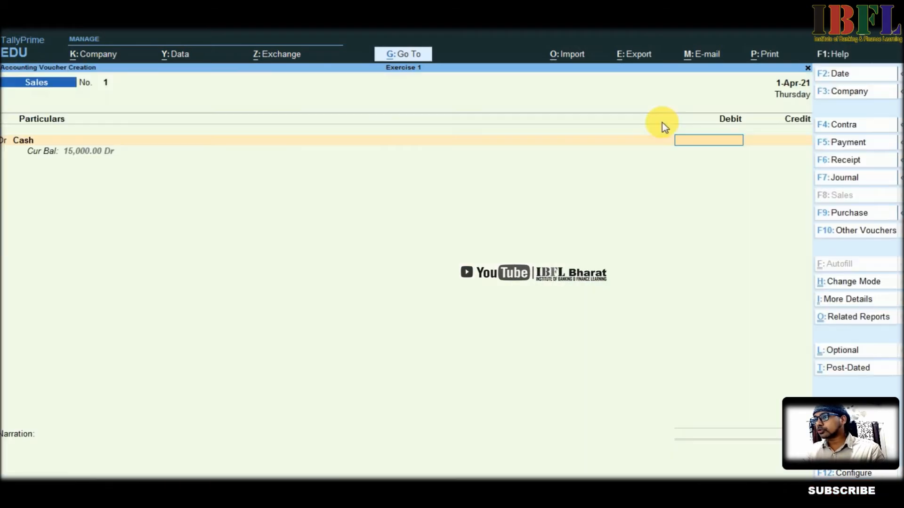
type("4000")
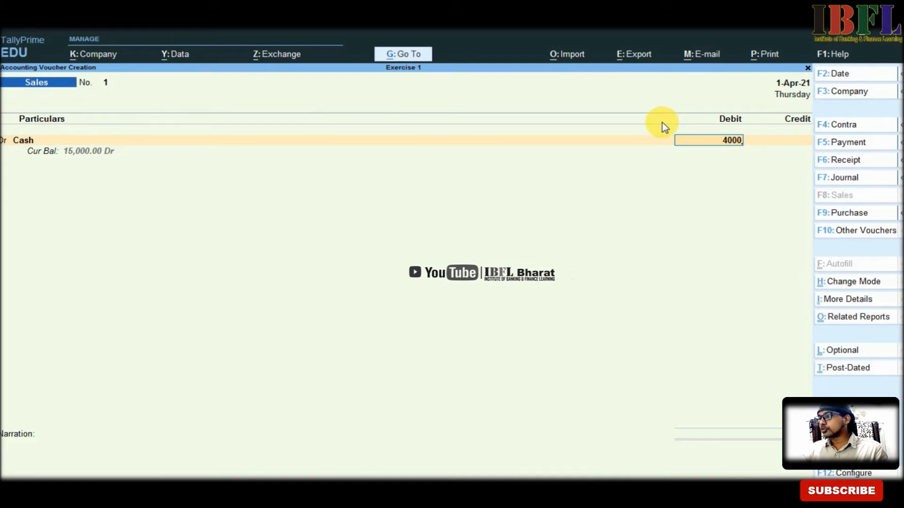
key("Return")
Create a SALES ledger under Sales Accounts with ledger type Not Applicable and GST applicability set to Not Applicable
key("alt+c")
type("S")
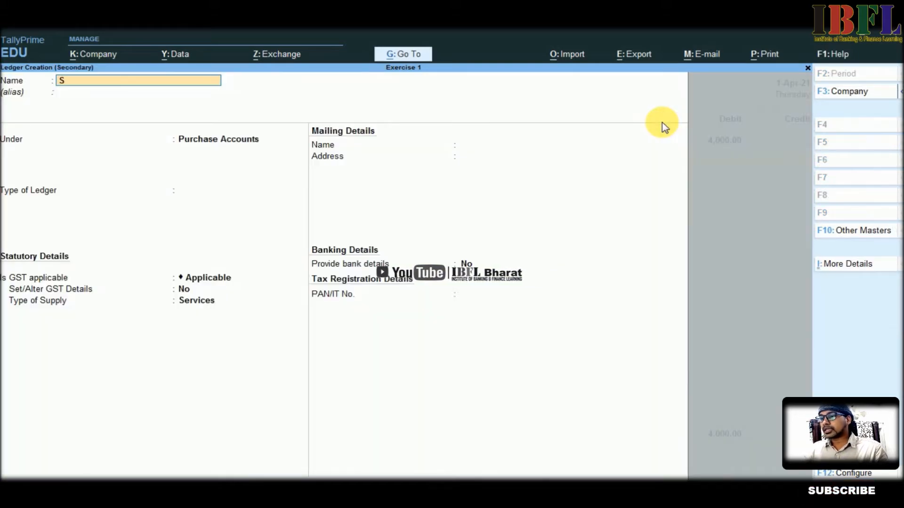
type("ALES")
key("Return")
type("SALES")
key("Return")
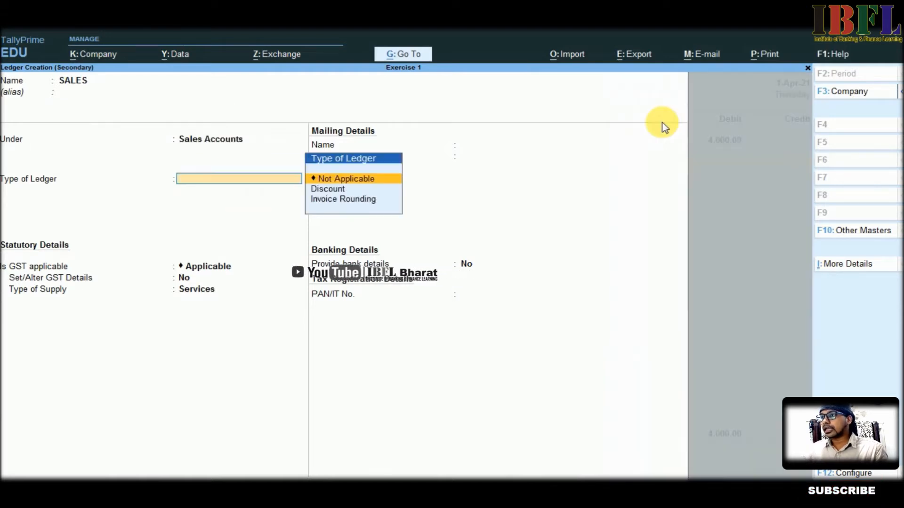
key("Return")
key("BackSpace")
key("Down")
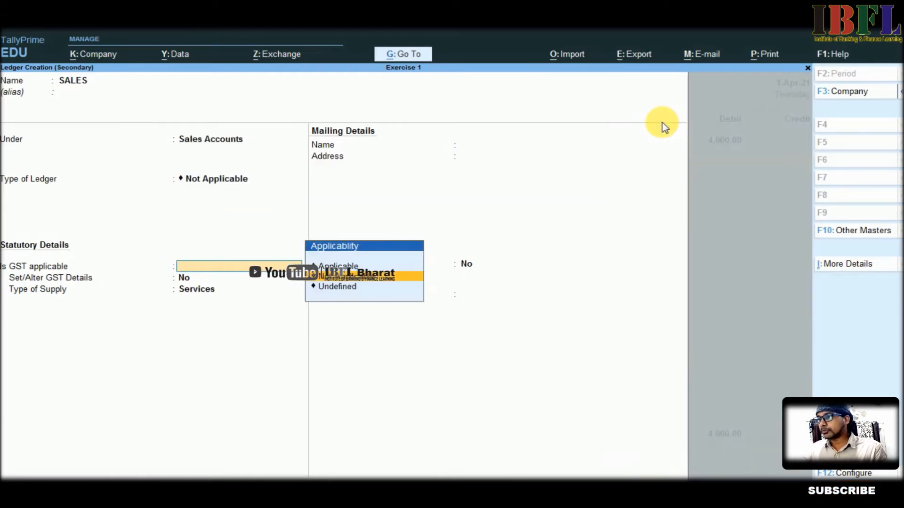
key("Return")
key("Return")
key("Return")
Credit SALES with 4,000, skip the inventory allocations, and save the sales voucher without narration
key("Return")
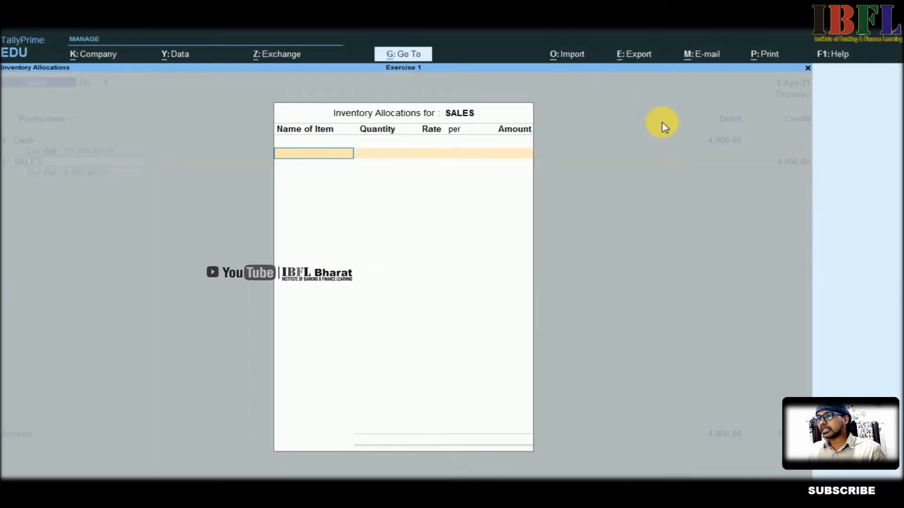
key("Return")
key("Return")
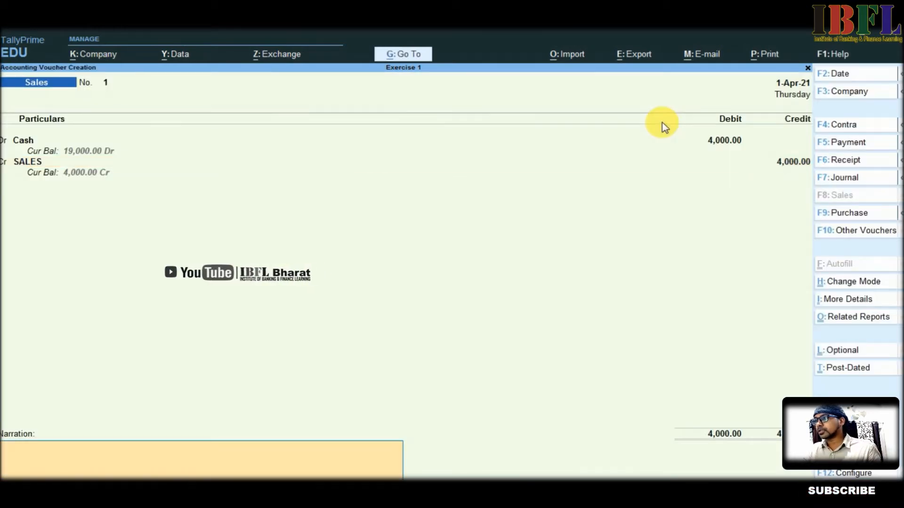
key("Return")
key("Return")
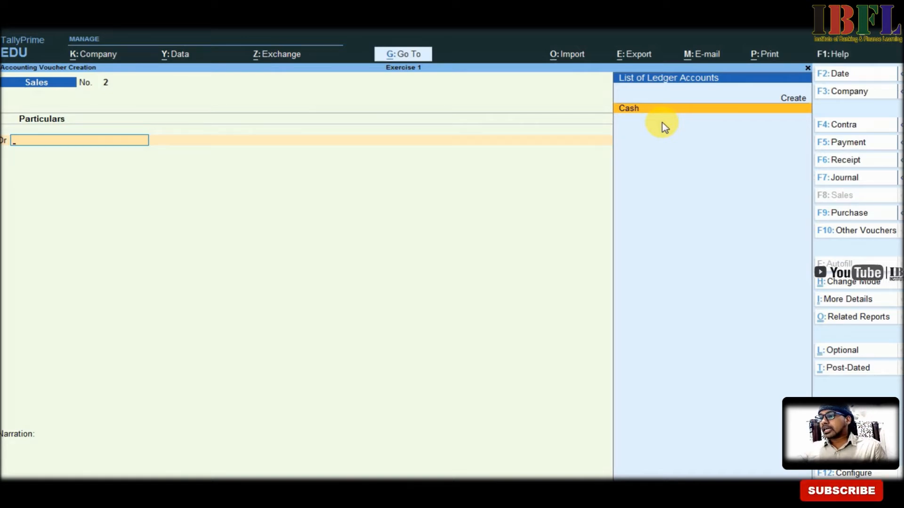
Start another purchase voucher in As Voucher mode, leaving the supplier invoice number and date blank
key("F9")
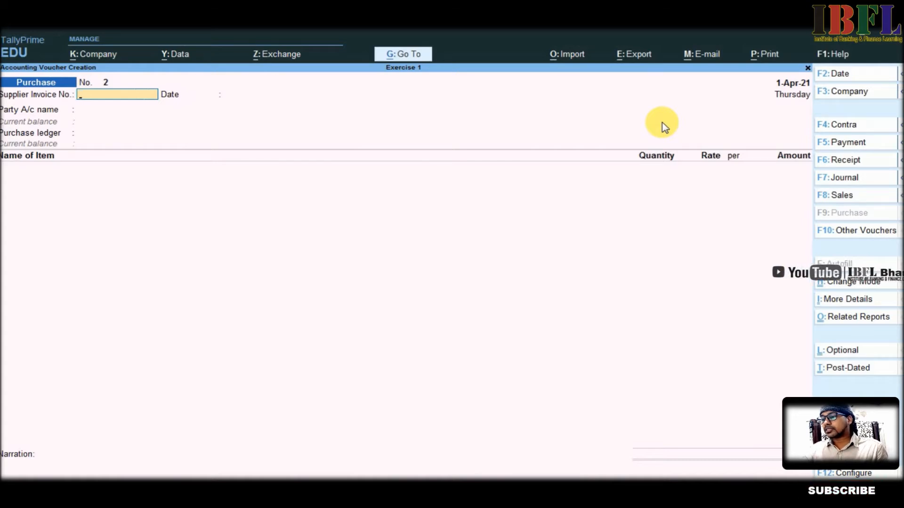
key("ctrl+h")
key("Down")
key("Down")
key("Return")
key("Return")
key("Return")
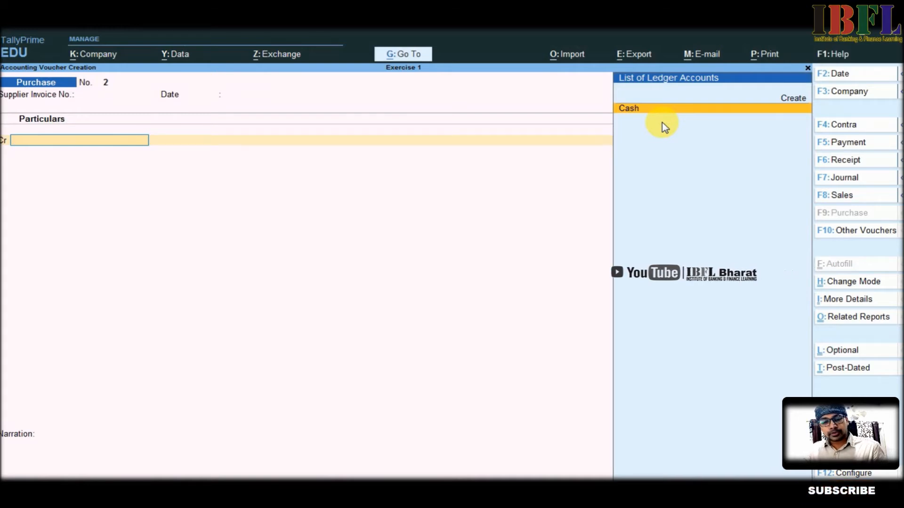
Create a ledger with the supplier's name under Sundry Creditors, maintaining balances bill-by-bill with no default credit period
key("alt+c")
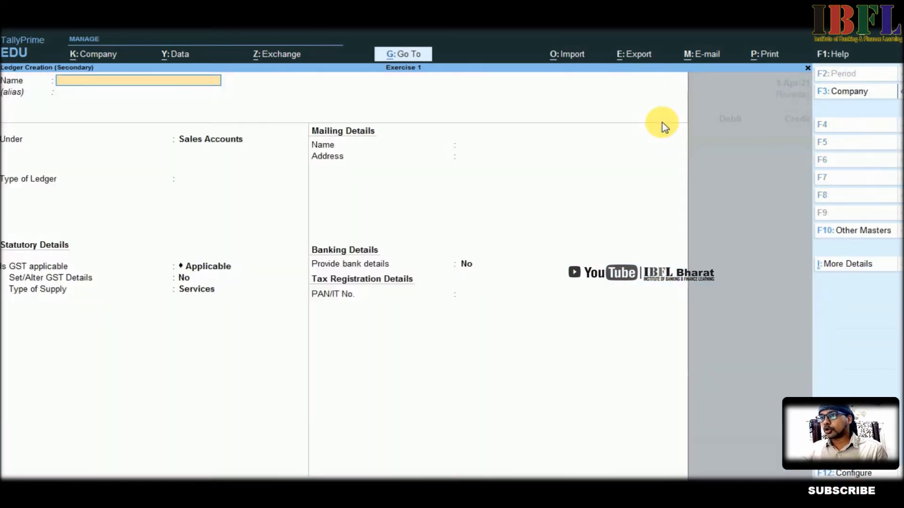
type("RAVI")
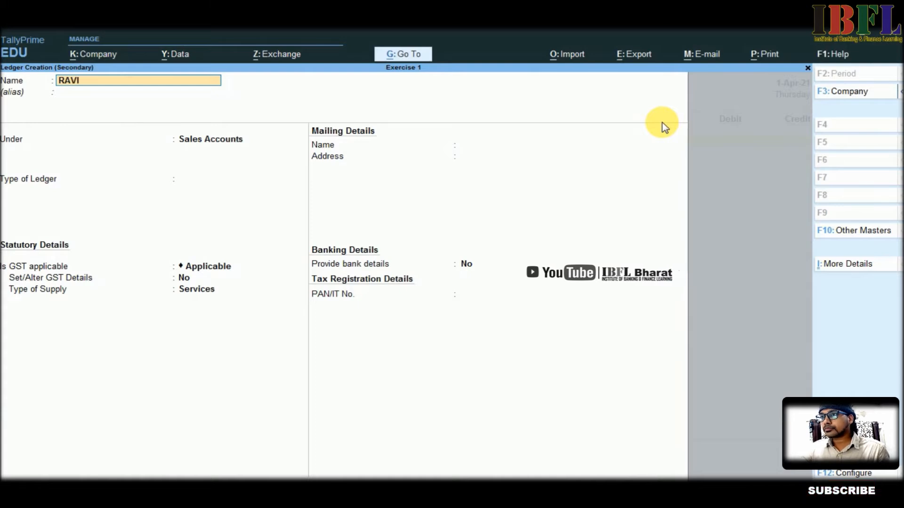
key("Return")
type("CRE")
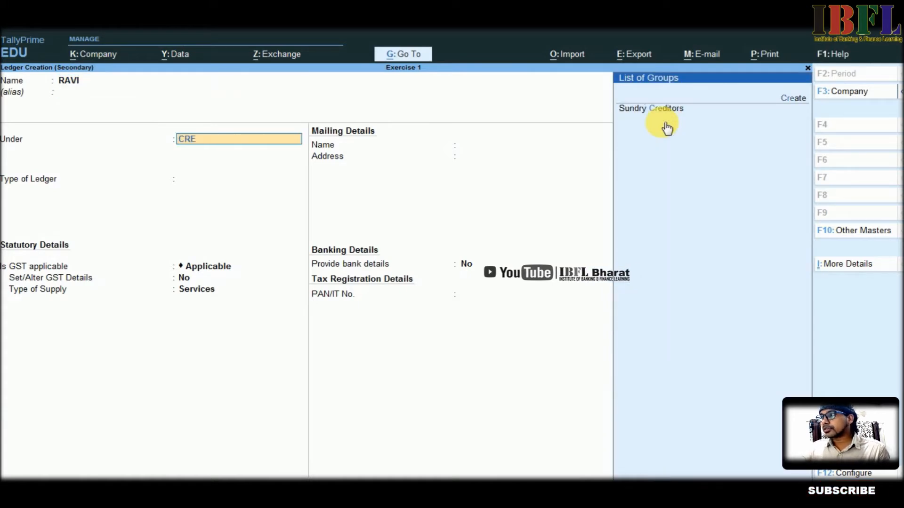
key("Return")
key("Return")
key("Return")
key("Return")
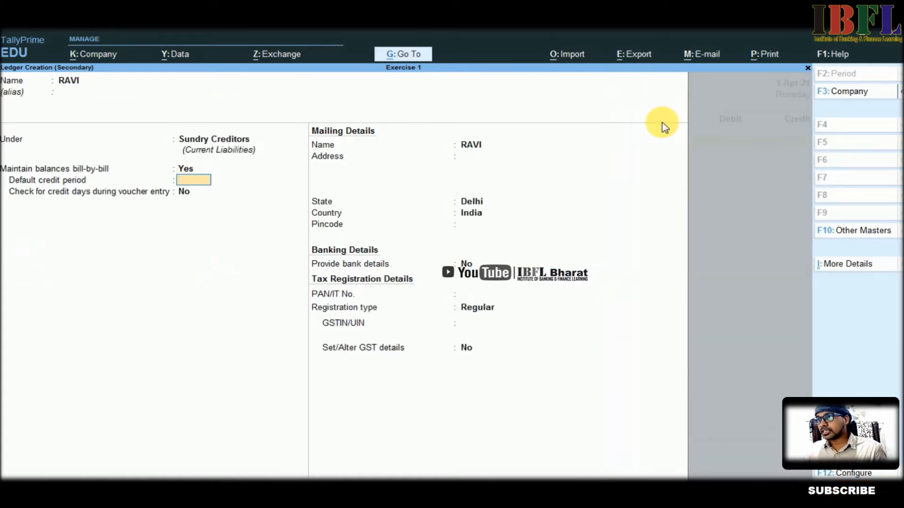
key("ctrl+a")
Leave the receipt details blank and accept the default party details for the new supplier
key("Return")
key("Return")
key("Return")
key("Return")
key("Return")
key("Return")
key("Return")
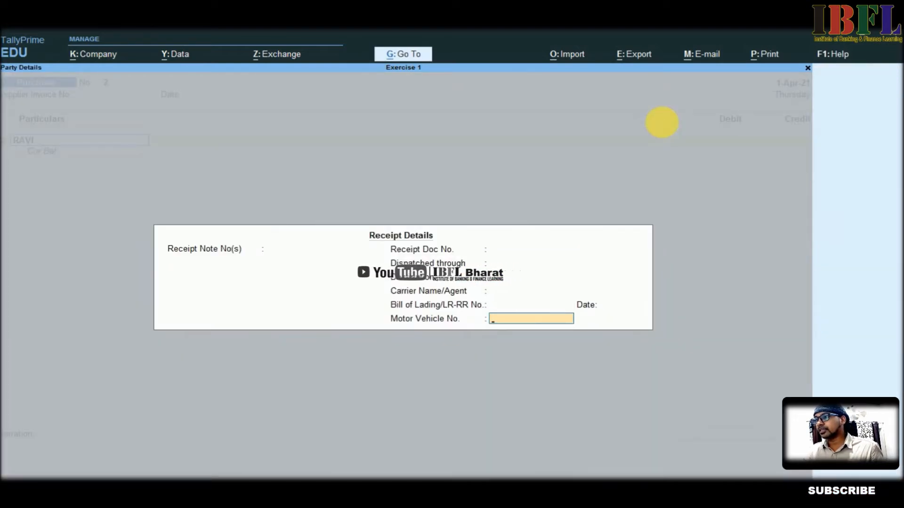
key("Return")
key("Return")
key("Return")
key("Return")
key("Return")
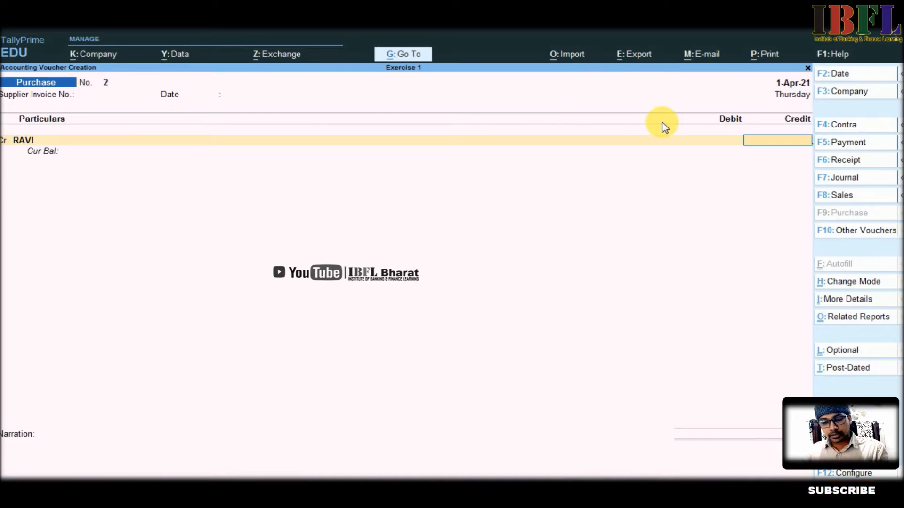
Credit the supplier with 10,000 and allocate the full amount to New Ref 2 in the bill-wise details
type("10,000")
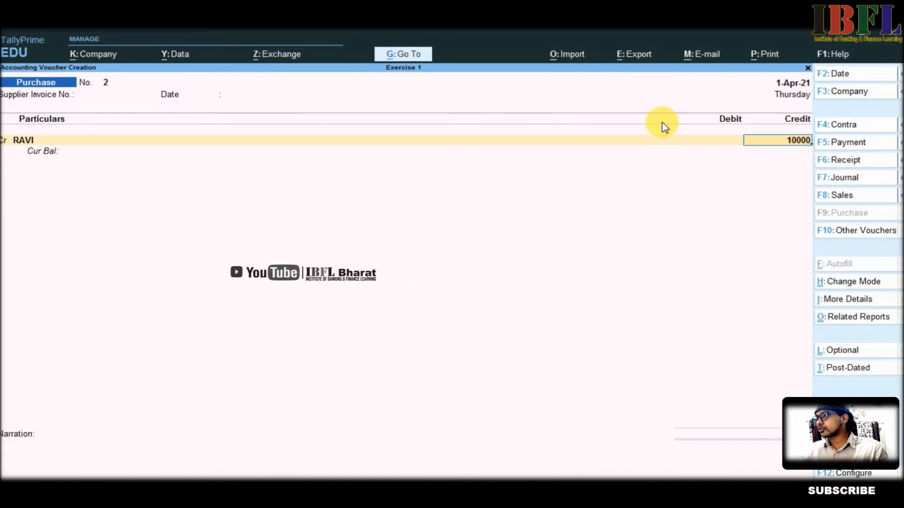
key("Return")
key("Return")
key("Return")
key("Return")
key("Return")
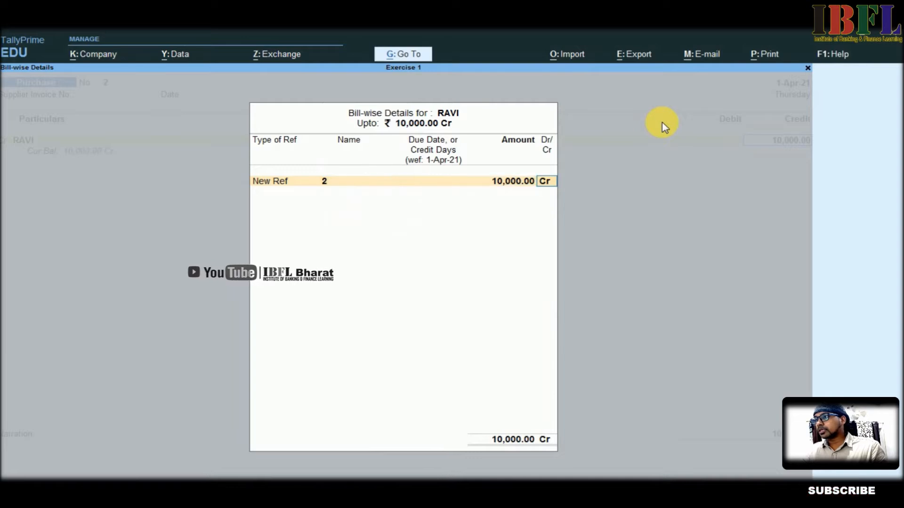
key("Return")
Debit PURCHASES with 10,000, skip the inventory allocations, and save the credit purchase voucher without narration
type("purch")
key("Return")
key("Return")
key("Return")
key("Return")
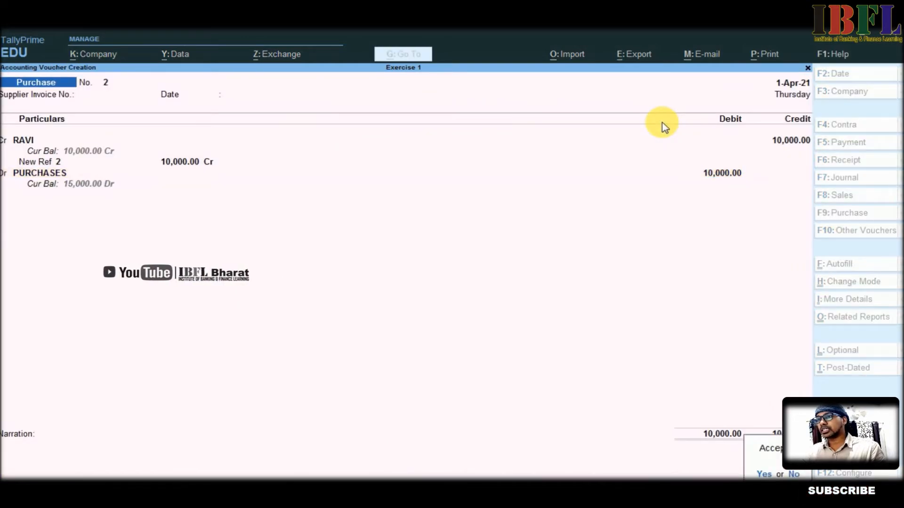
key("Return")
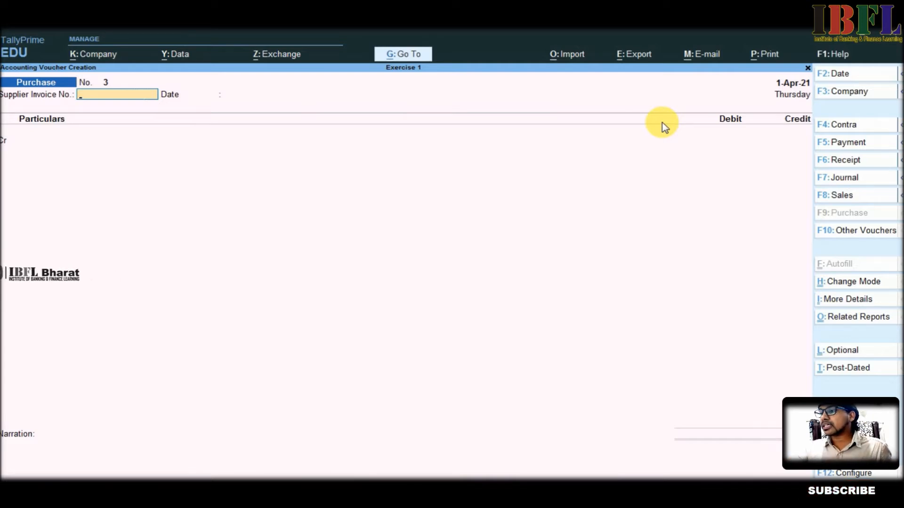
Start a payment voucher and debit the supplier with 10,000 as Agst Ref against pending bill 2
key("F5")
key("Down")
key("Down")
key("Return")
key("Return")
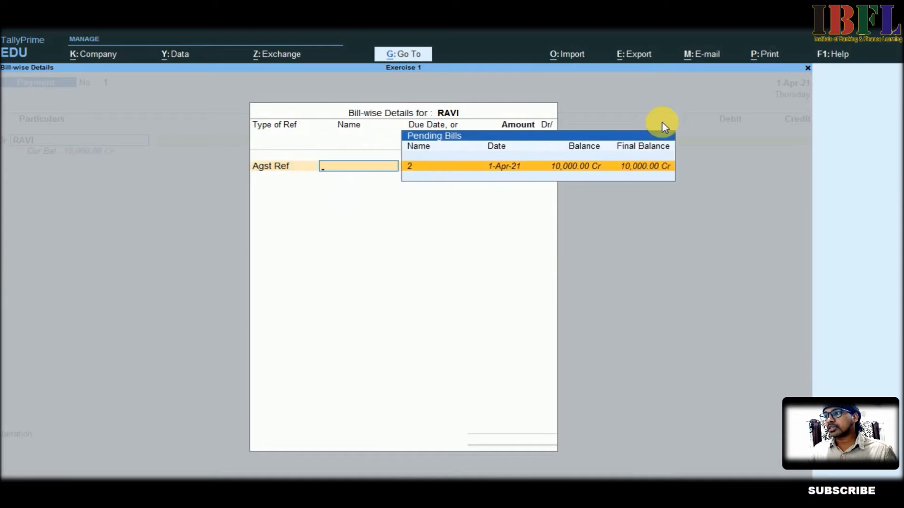
key("Return")
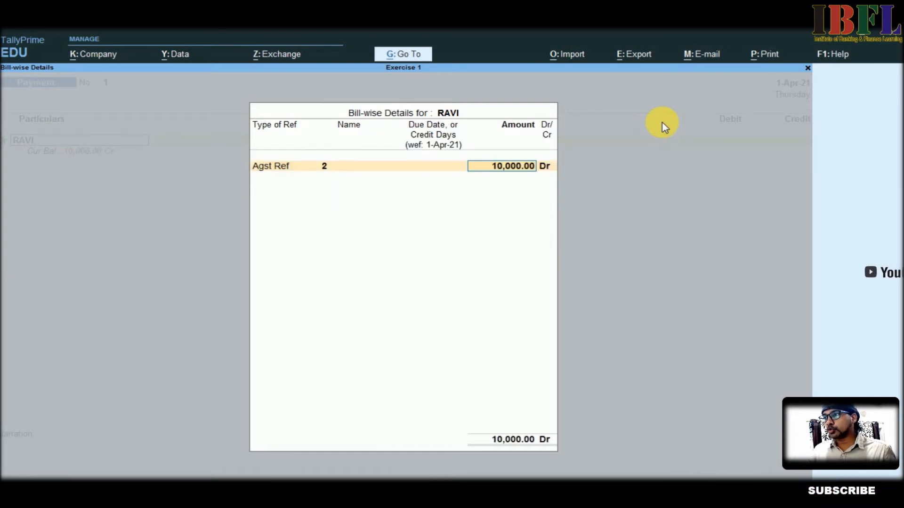
key("Return")
key("Return")
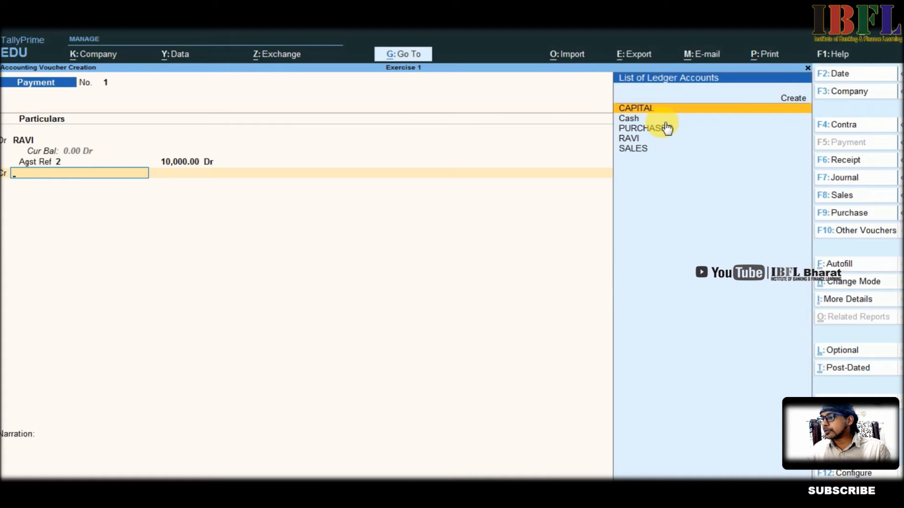
Credit Cash with 10,000 and save the payment voucher without narration
left_click(664, 121)
key("Return")
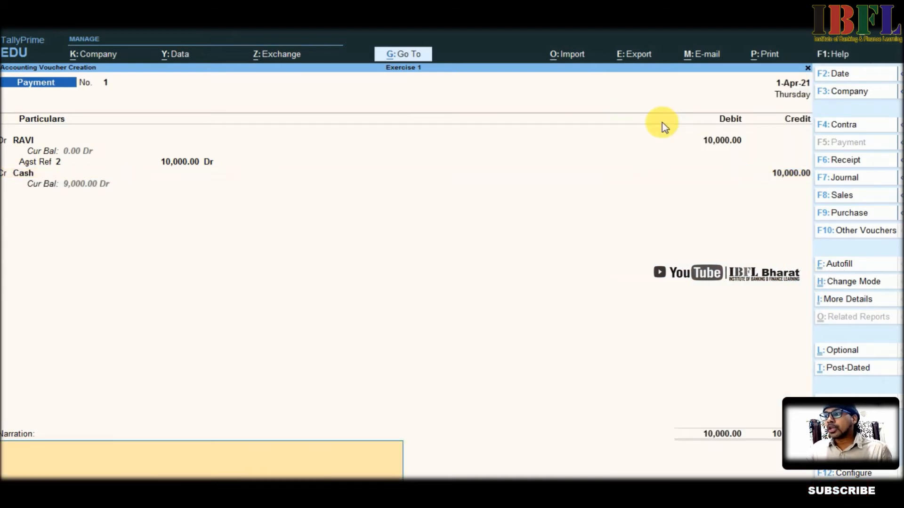
key("Return")
key("Return")
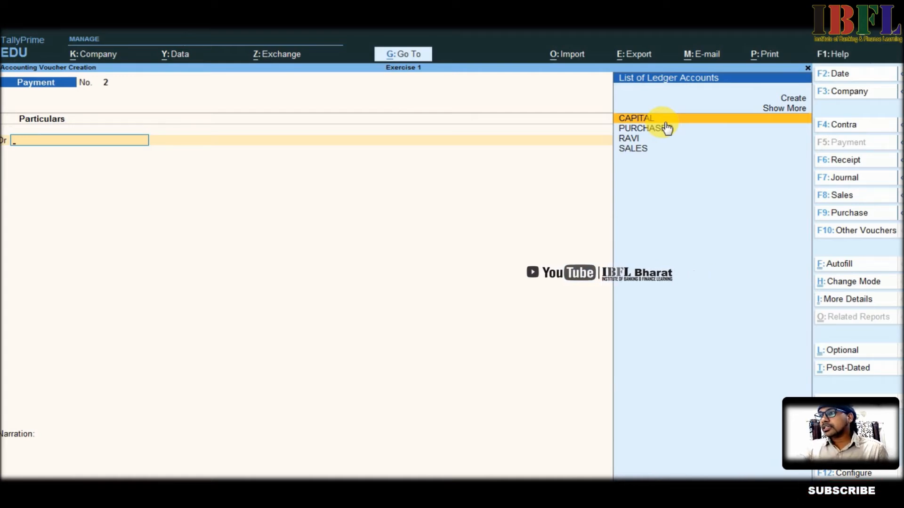
Leave voucher entry and open the Day Book report for Exercise 1
key("Escape")
key("Escape")
key("Escape")
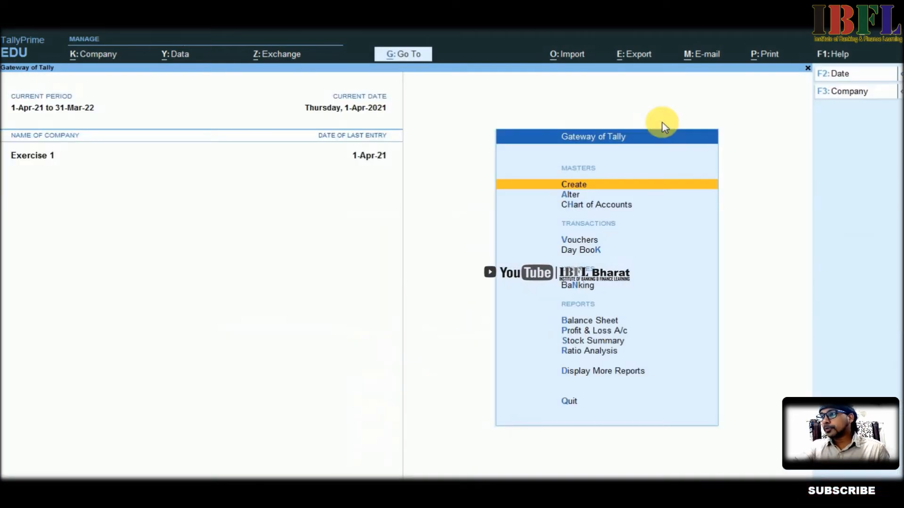
key("Up")
key("Up")
key("Up")
key("Down")
key("Return")
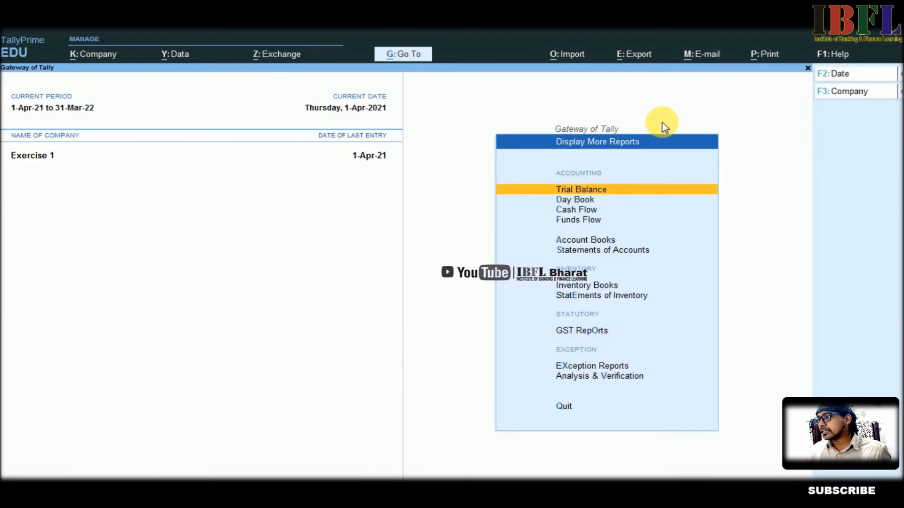
key("Down")
key("Return")
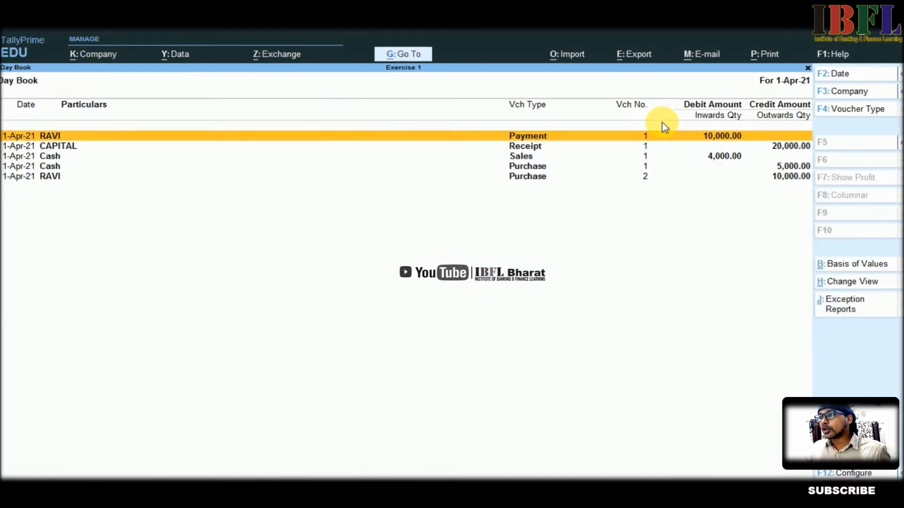
Duplicate the 4,000 cash sales voucher from the Day Book
key("Down")
key("Down")
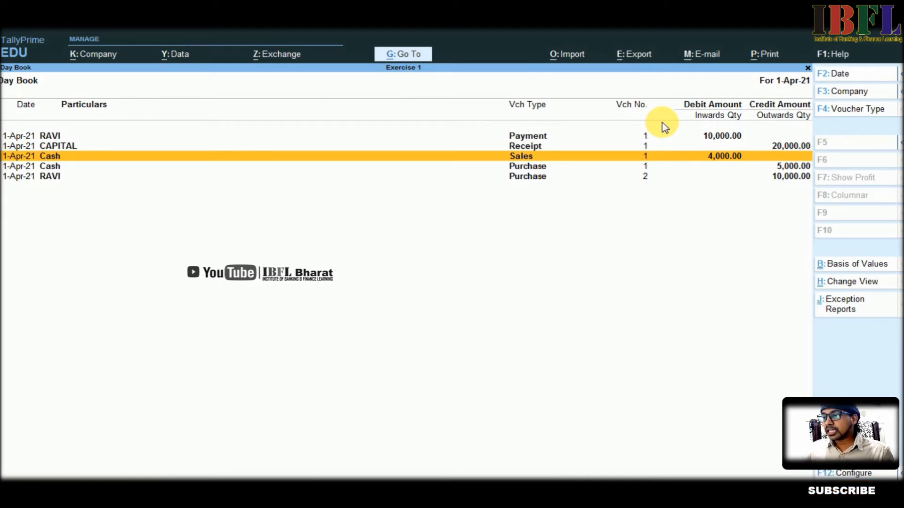
key("alt")
key("alt+2")
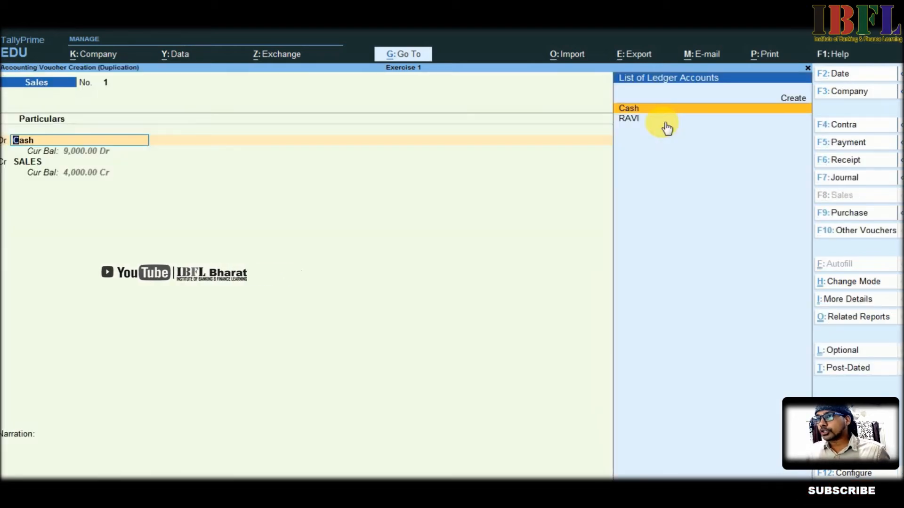
Keep Cash and SALES in the duplicated sales voucher and pass through its dispatch and party details unchanged
key("Return")
key("Return")
key("Return")
key("Return")
key("Return")
key("Return")
key("Return")
key("Return")
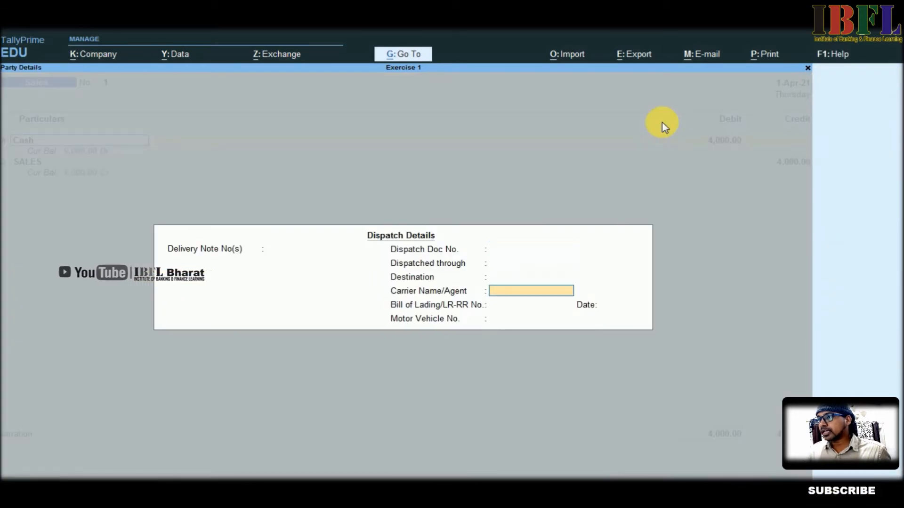
key("Return")
key("Return")
key("Return")
key("Return")
key("Return")
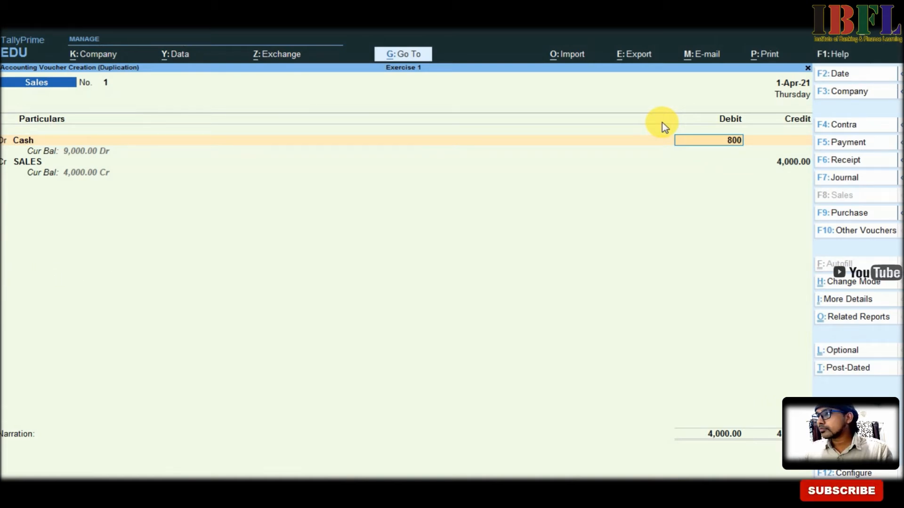
Set the duplicated sales voucher's Cash debit and SALES credit to 8,000 and save it without narration
key("Return")
key("Return")
key("Return")
key("Return")
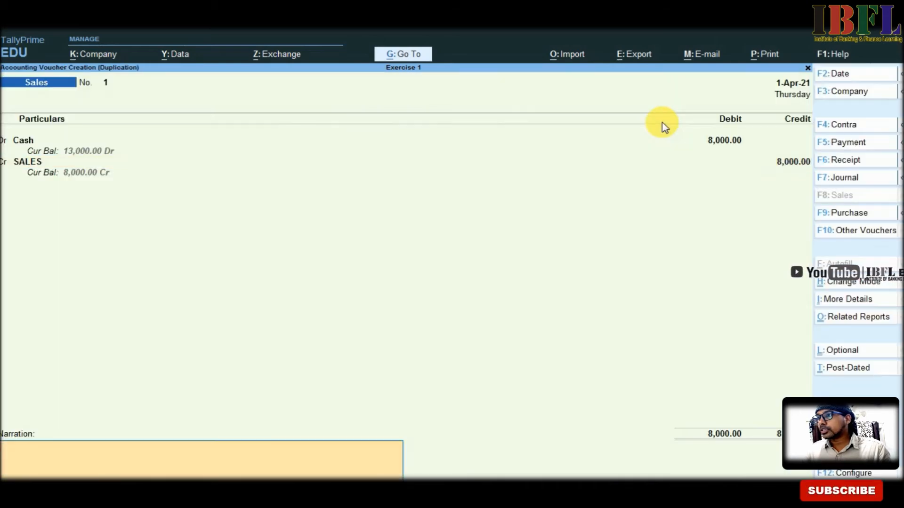
key("Return")
key("Return")
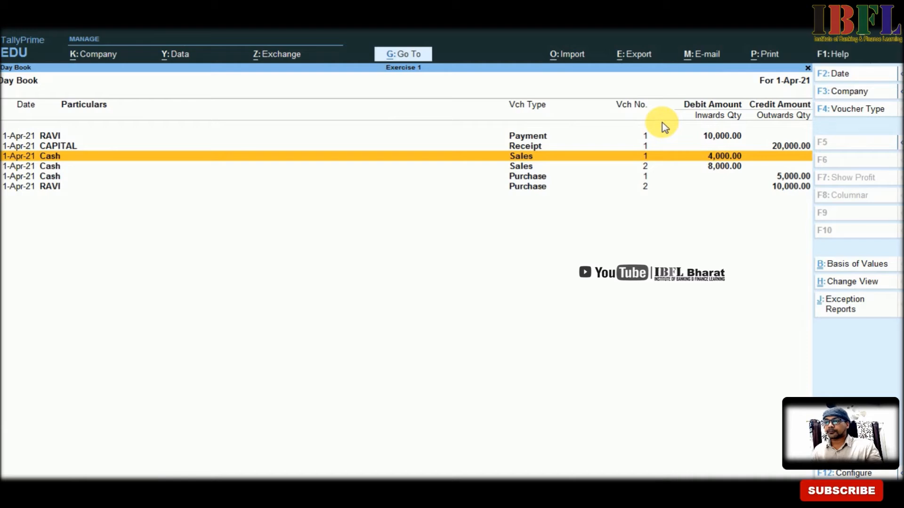
Add a payment voucher from the Day Book and start a FURNITURE ledger under Fixed Assets for its debit
key("alt")
key("alt+i")
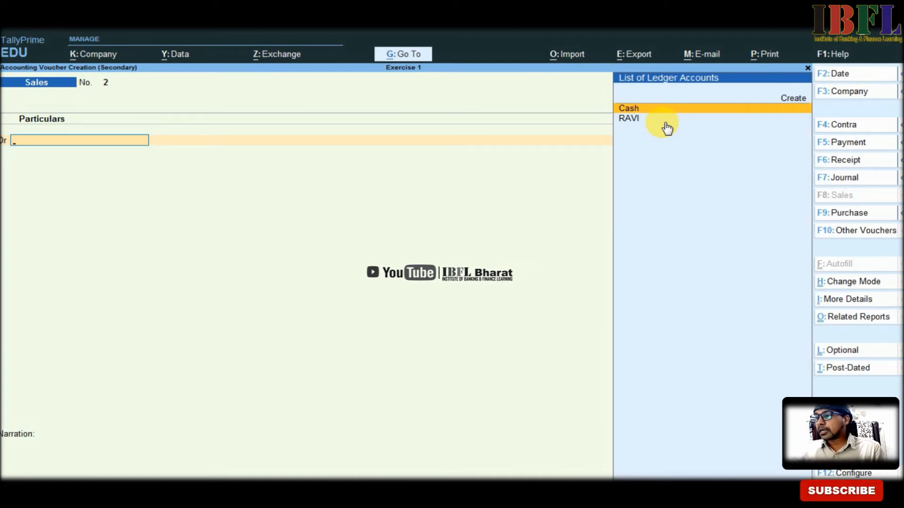
key("F5")
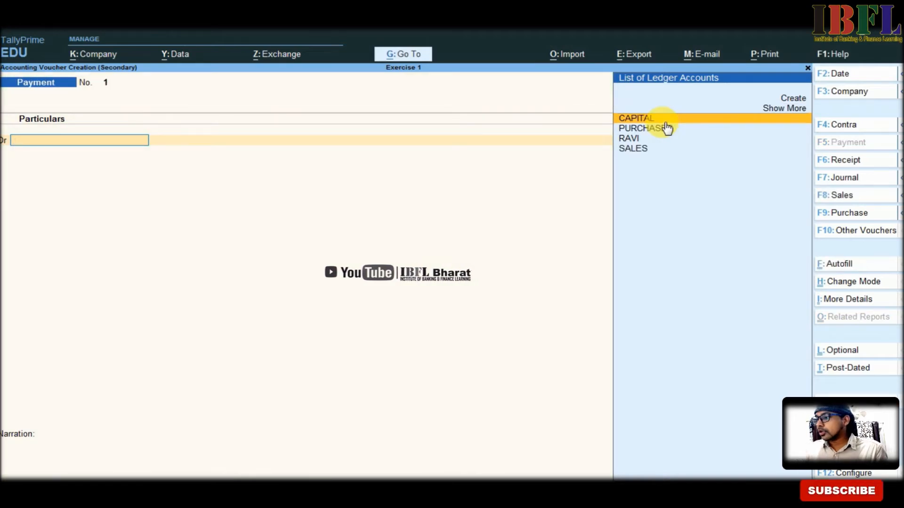
key("alt+c")
type("FURNI")
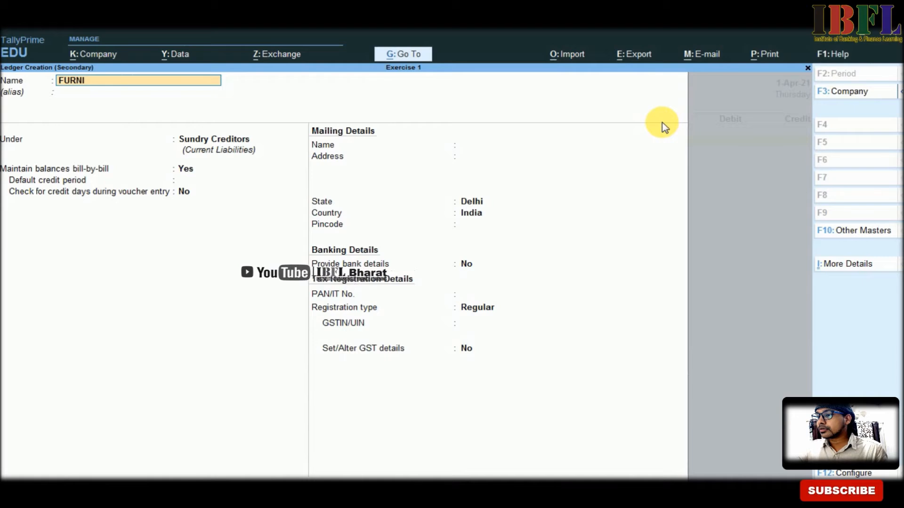
type("TURE")
key("Return")
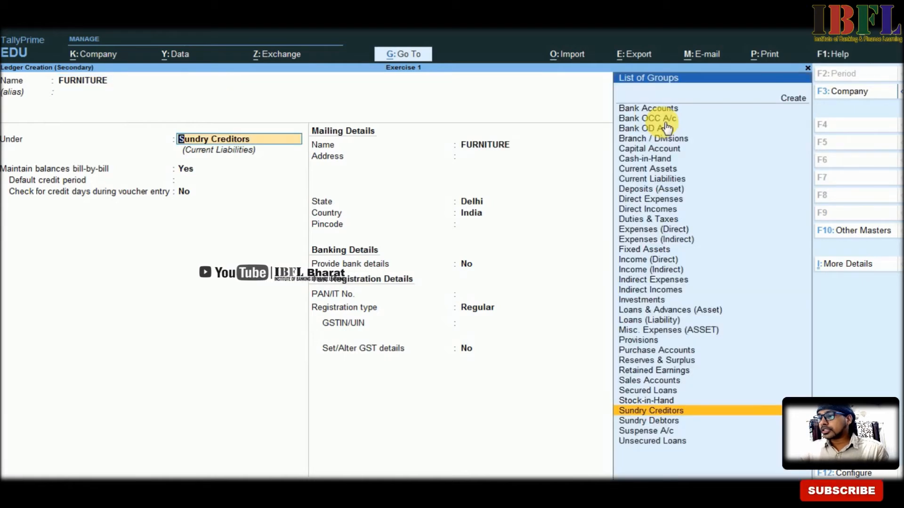
type("F")
left_click(662, 109)
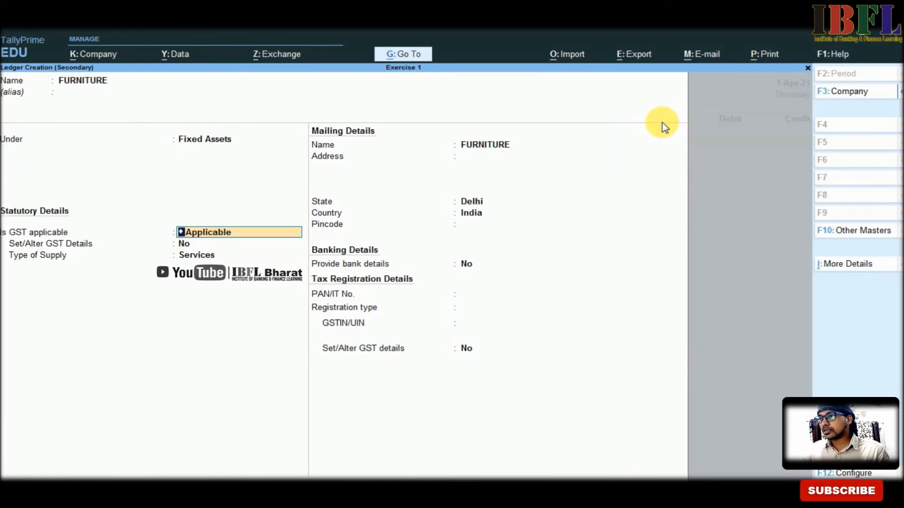
Set GST to Not Applicable for the FURNITURE ledger and save the ledger
type("N")
key("Down")
key("Down")
key("Up")
key("Return")
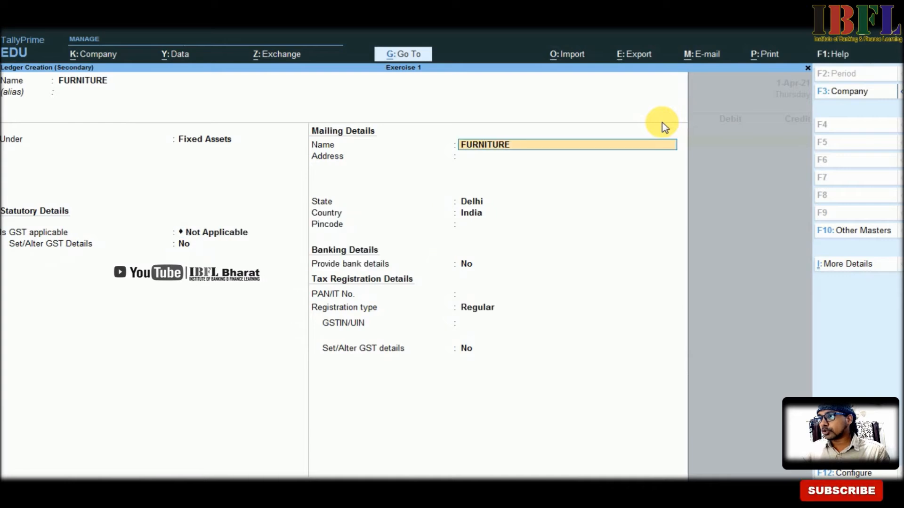
key("ctrl+a")
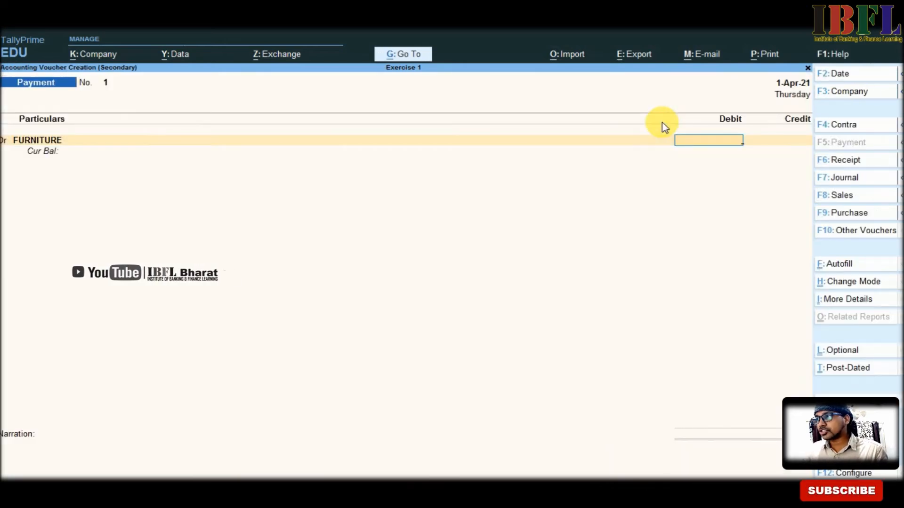
Debit FURNITURE and credit Cash with 6,000, and save the payment voucher without narration
type("6000")
key("Return")
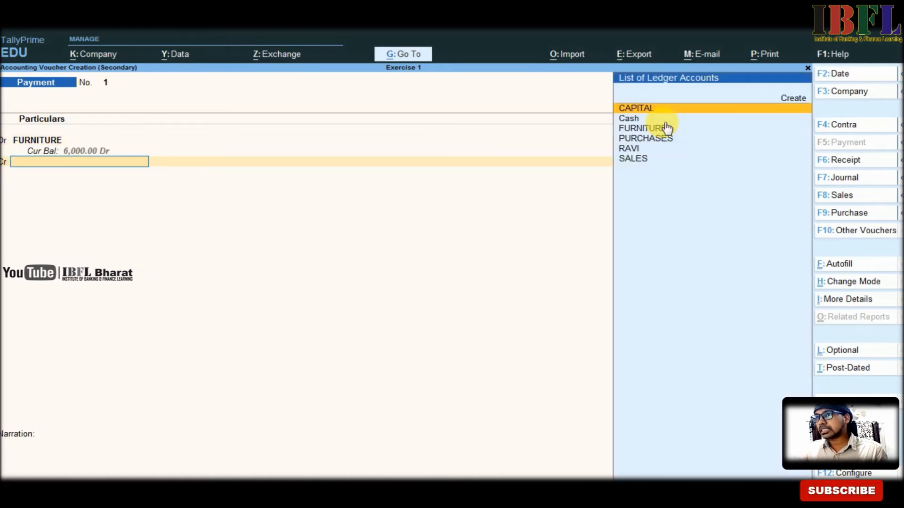
key("Down")
key("Return")
key("Return")
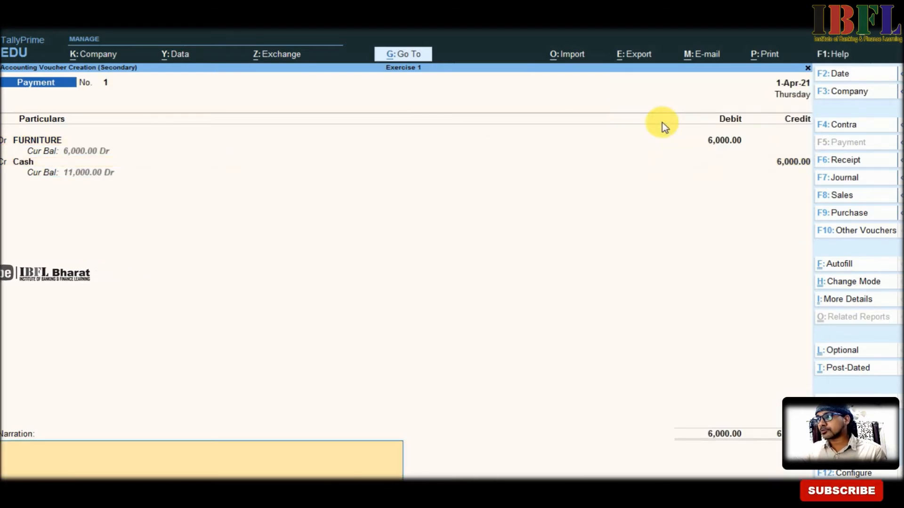
key("Return")
key("Return")
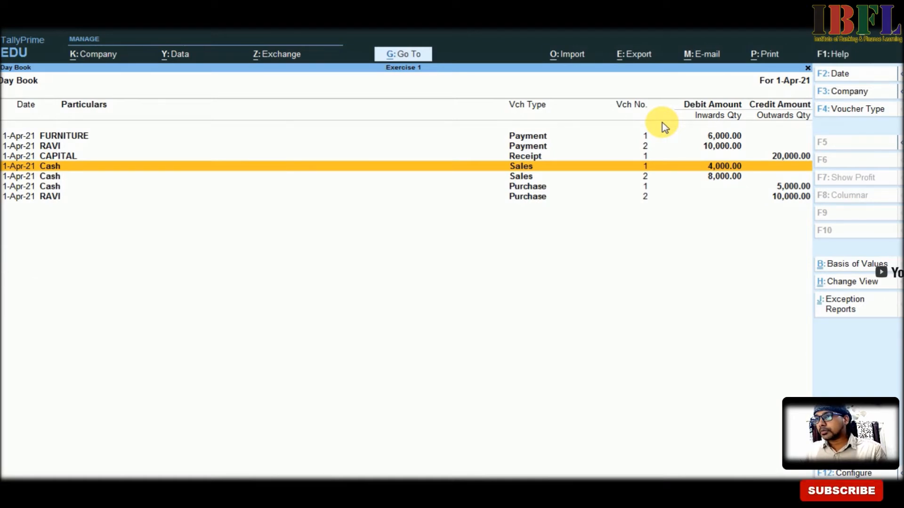
Add another payment voucher from the Day Book and start a RENT ledger under Indirect Expenses
key("alt+a")
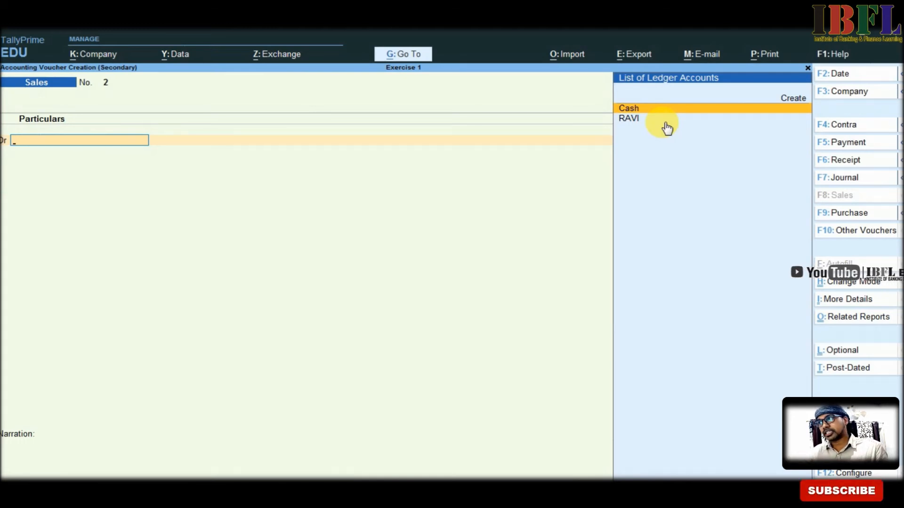
key("F5")
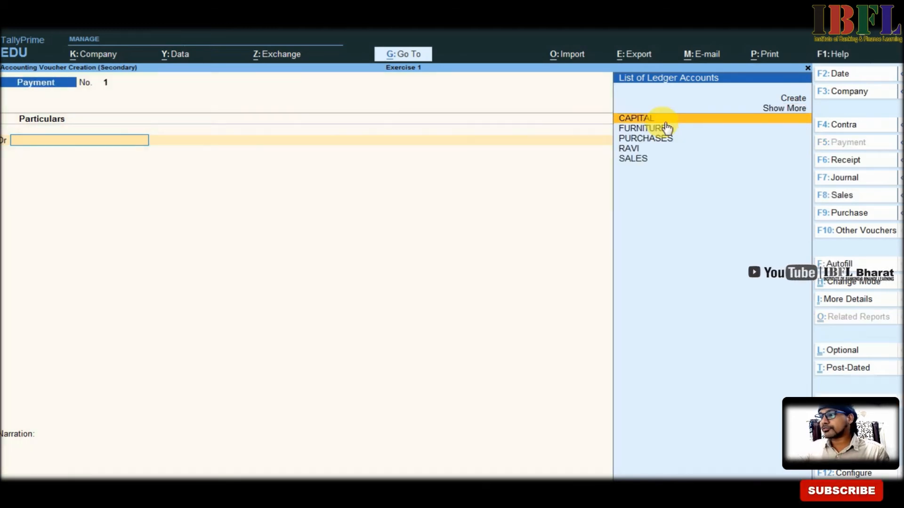
key("alt+c")
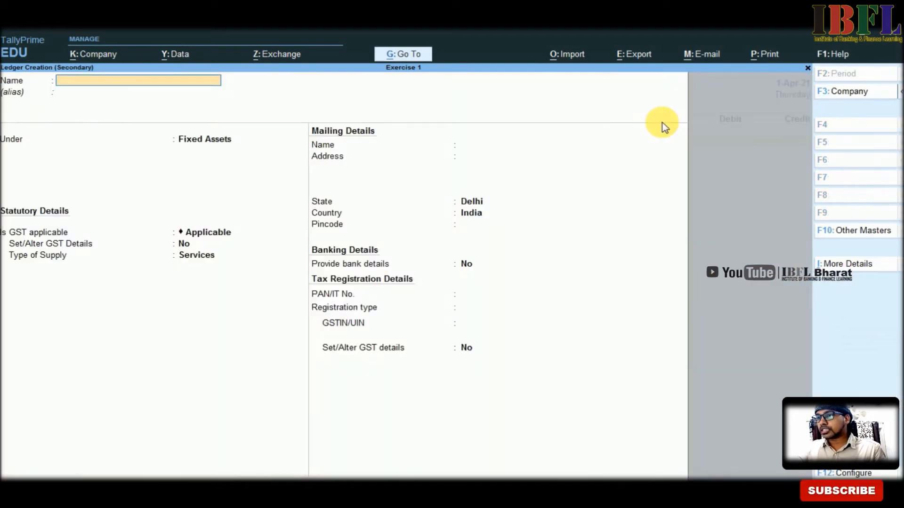
type("RENT")
key("Return")
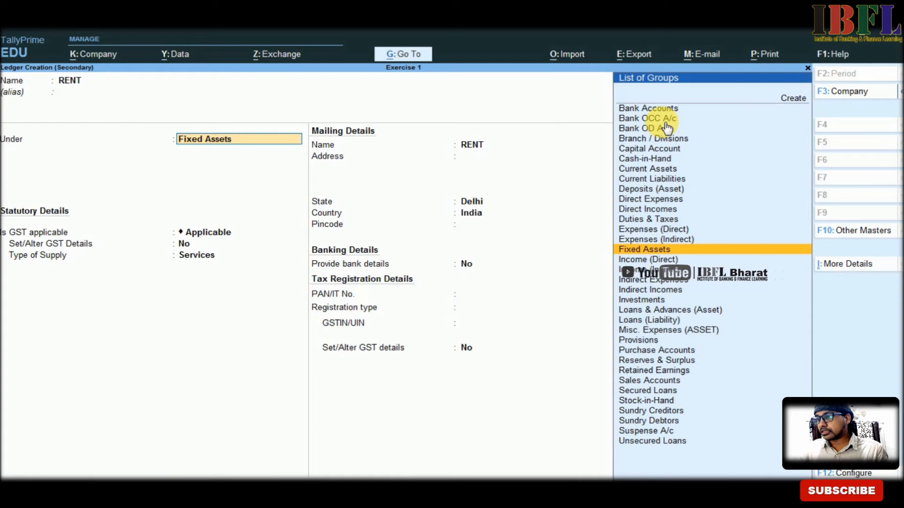
type("IN")
key("Down")
key("Down")
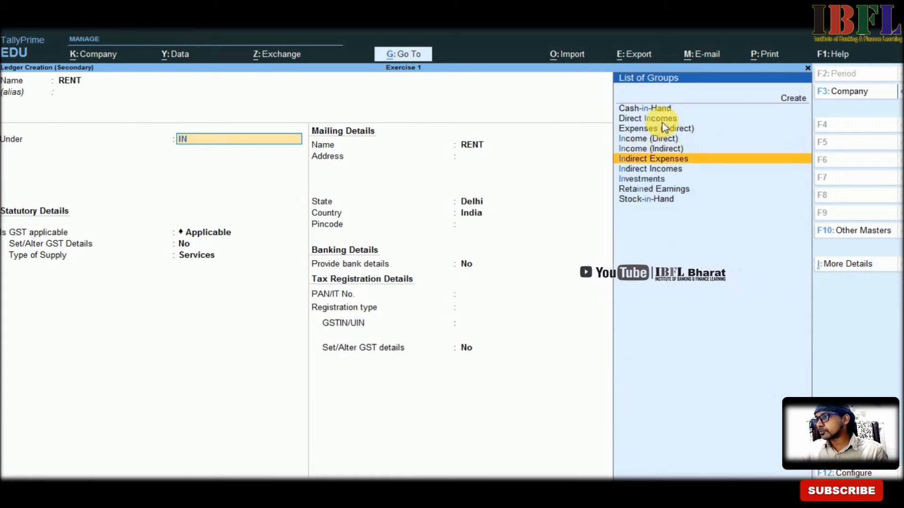
key("Return")
Save the RENT ledger with its type and GST as Not Applicable, and debit it with 400
key("Return")
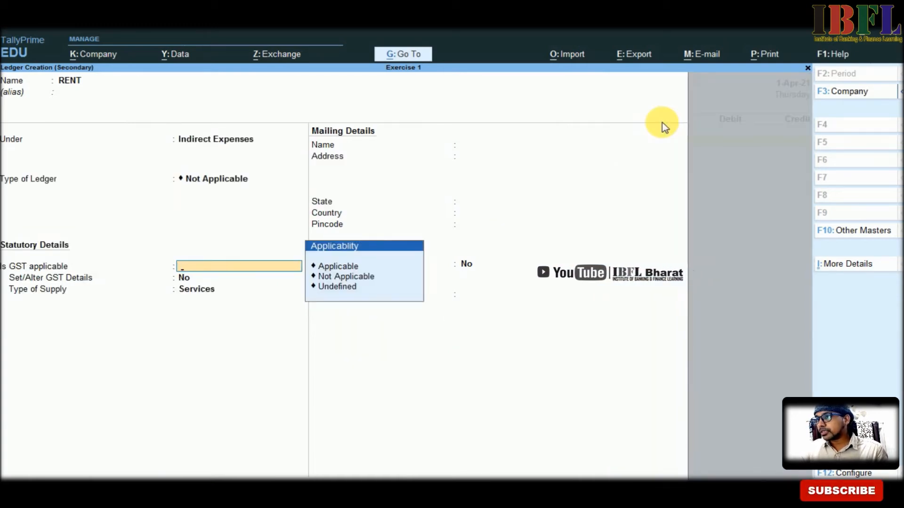
key("Return")
key("ctrl")
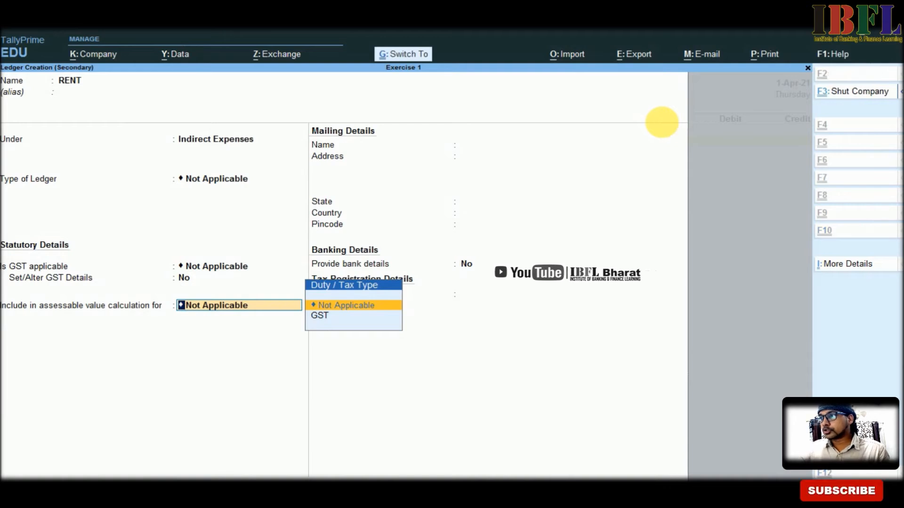
key("ctrl+a")
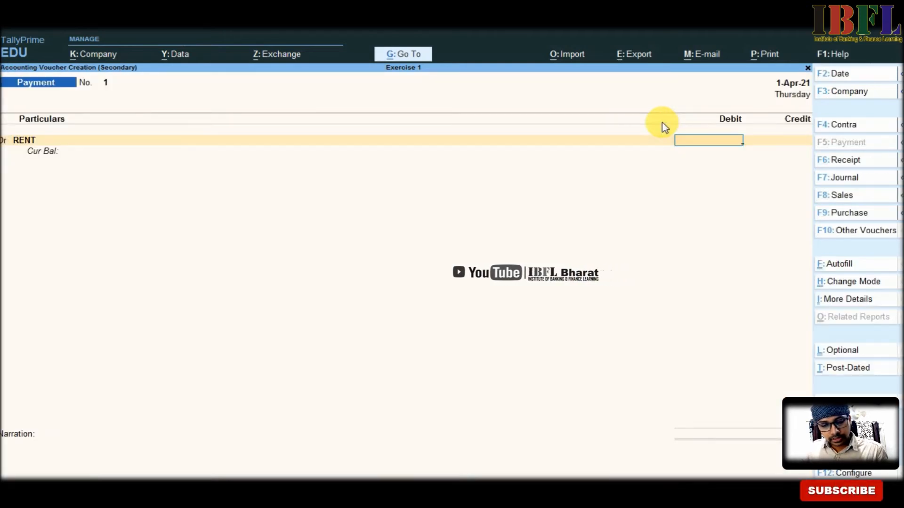
type("400")
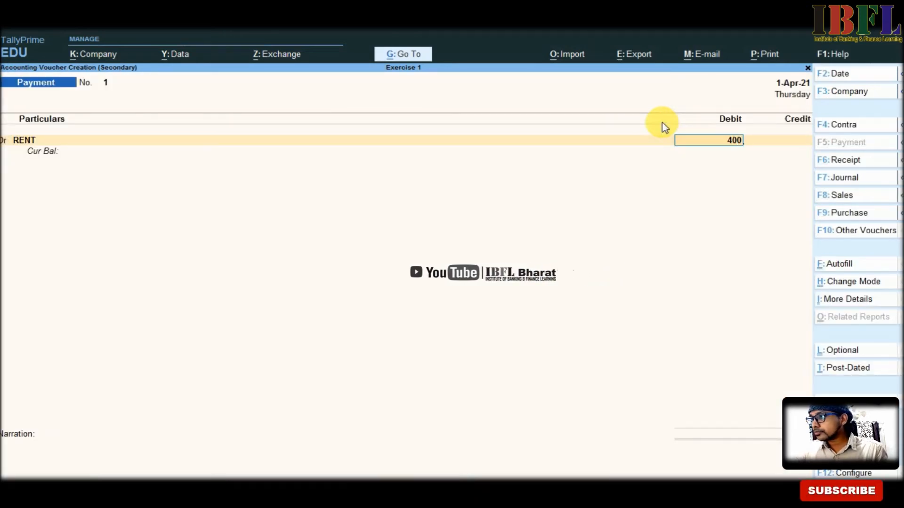
key("Return")
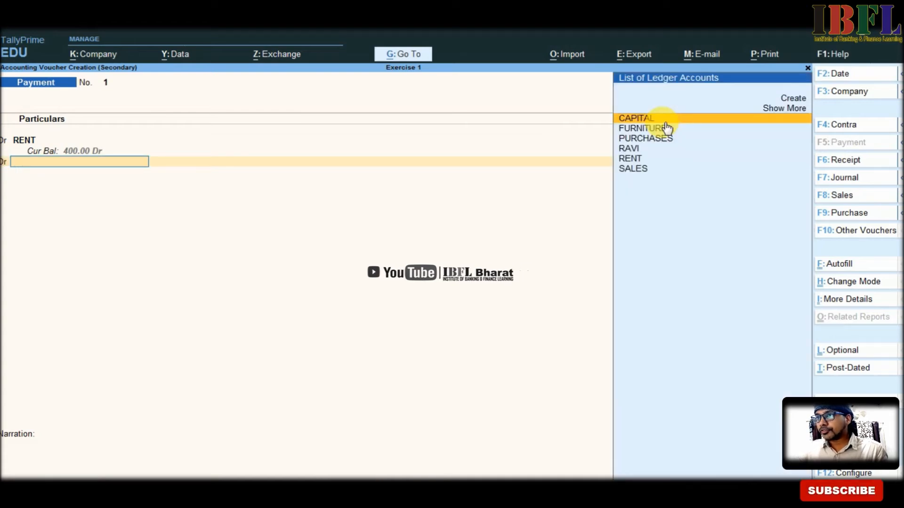
Create a WAGES ledger under Indirect Expenses with GST Not Applicable for the payment voucher's second debit line
key("alt+c")
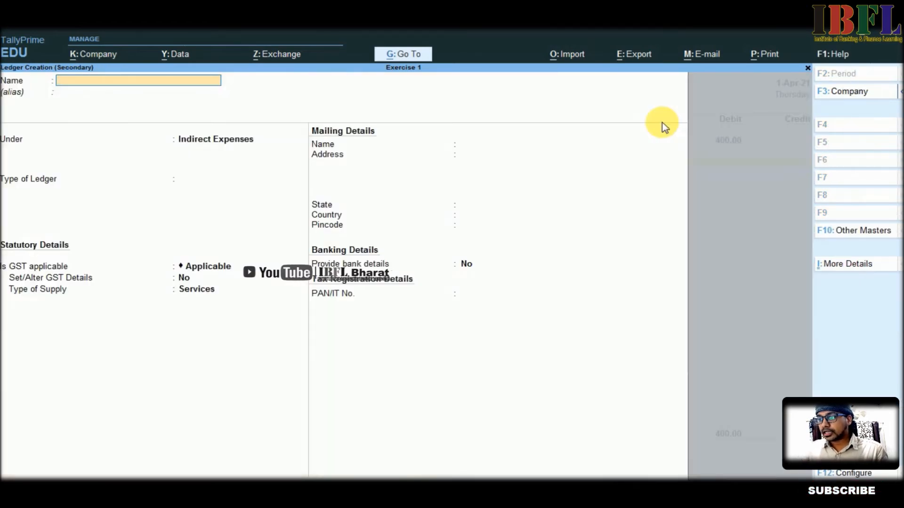
type("WA")
key("Return")
key("Return")
key("Return")
key("Return")
key("Down")
key("Return")
key("Return")
key("Return")
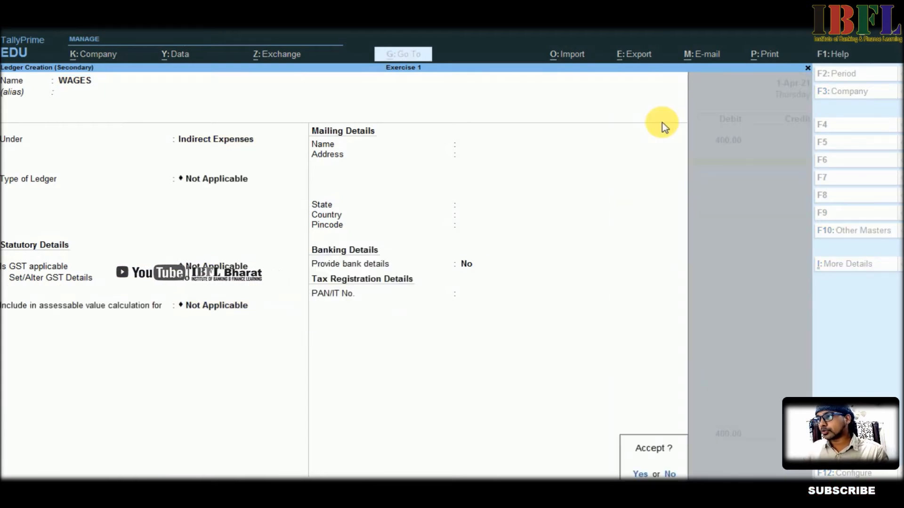
key("Return")
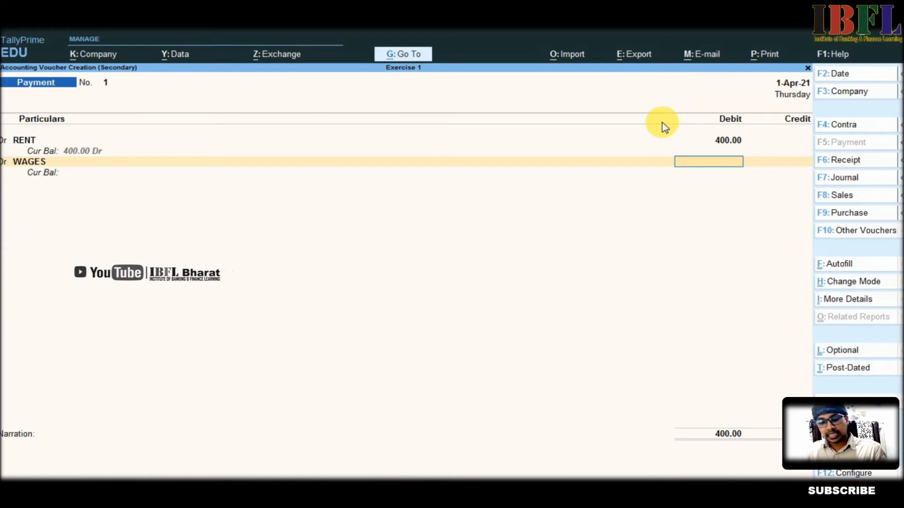
Debit WAGES with 380, credit Cash with 780 and save the payment voucher without narration
type("3")
key("Return")
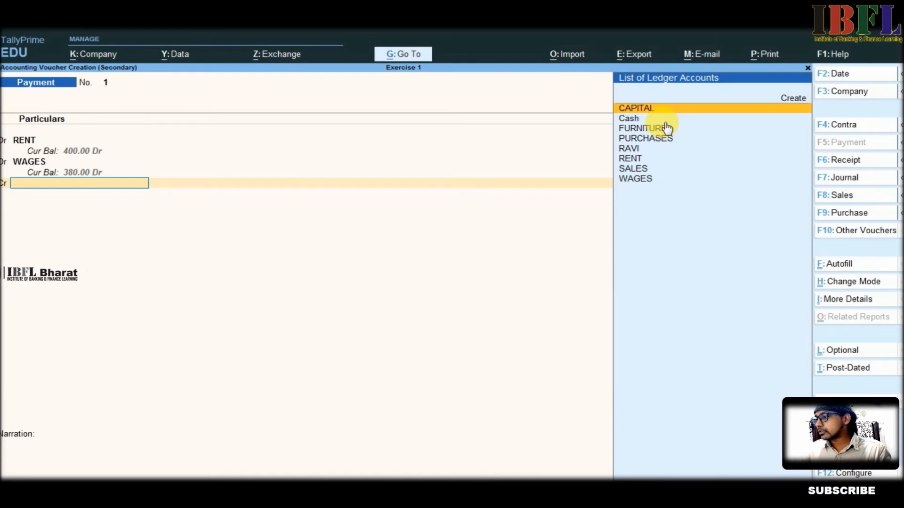
left_click(665, 122)
key("Return")
key("Return")
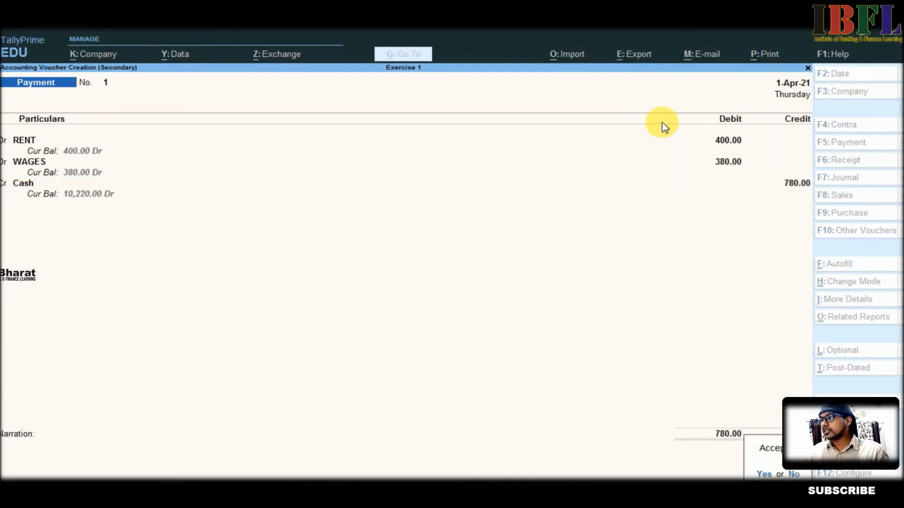
key("Return")
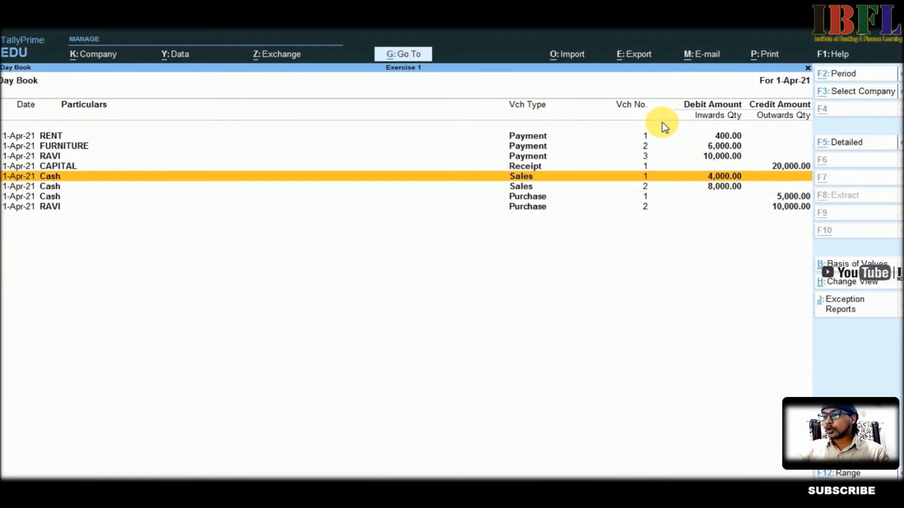
Add a receipt voucher from the Day Book and start a COMMISSION ledger under Indirect Incomes for its credit line
key("alt+a")
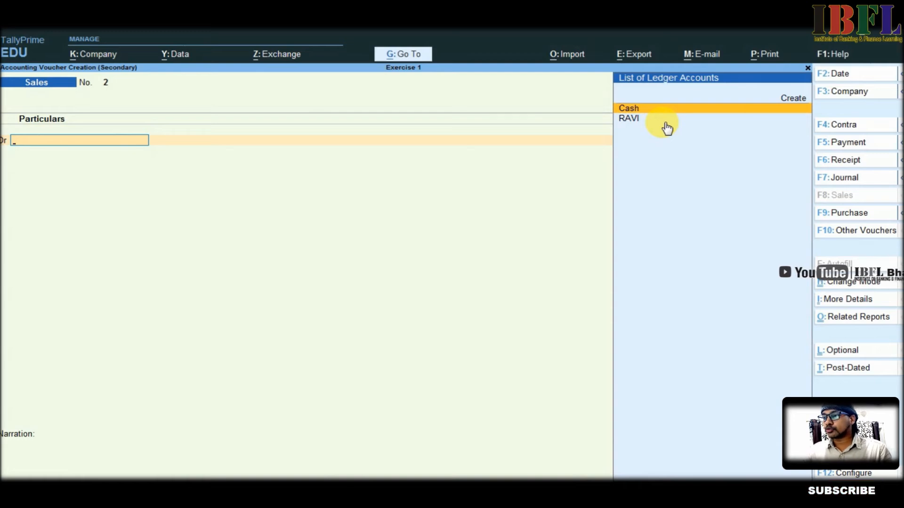
key("F6")
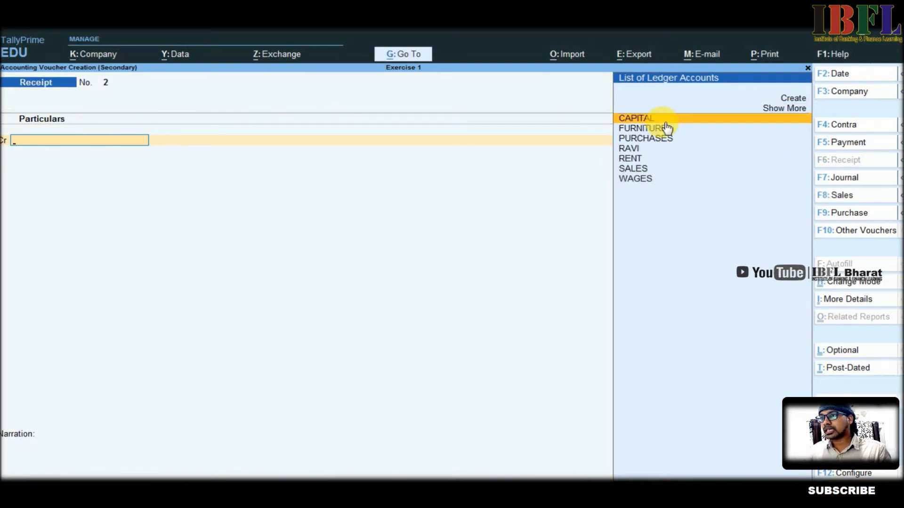
key("alt+c")
type("COMMISSION")
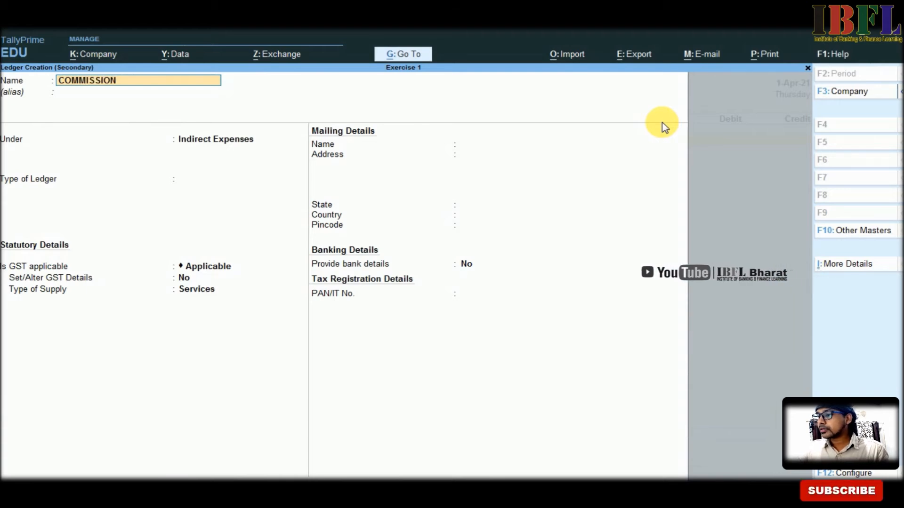
key("Return")
key("Return")
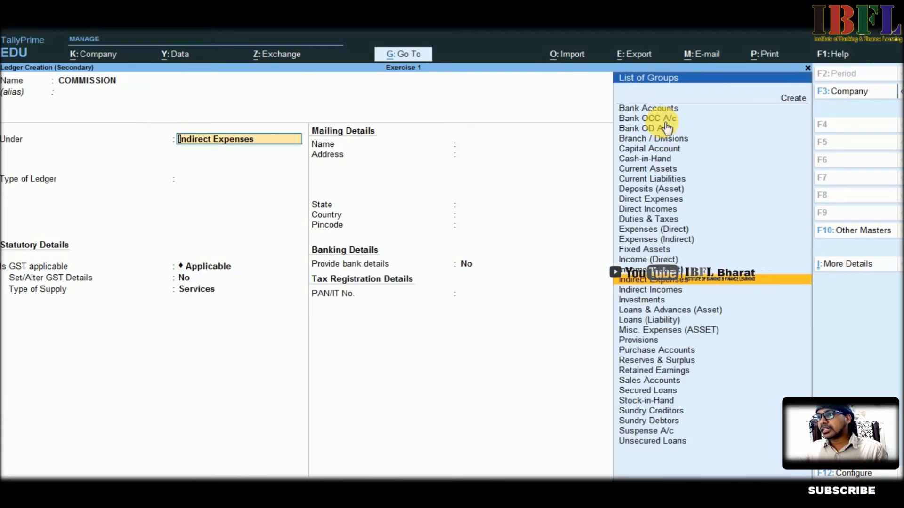
key("BackSpace")
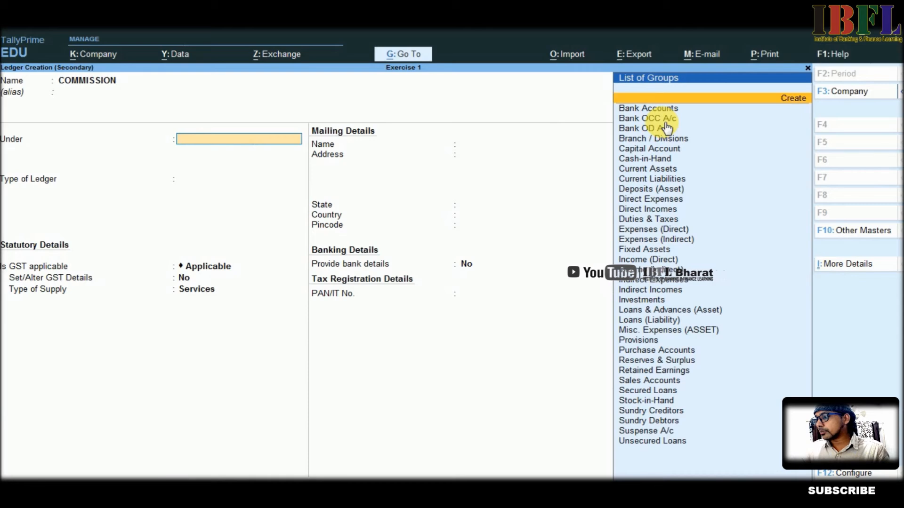
type("IN")
key("Down")
key("Down")
key("Down")
key("Return")
Set the COMMISSION ledger's type and GST applicability to Not Applicable and save the ledger
key("Return")
key("Return")
key("BackSpace")
key("Down")
key("Return")
key("Return")
key("Return")
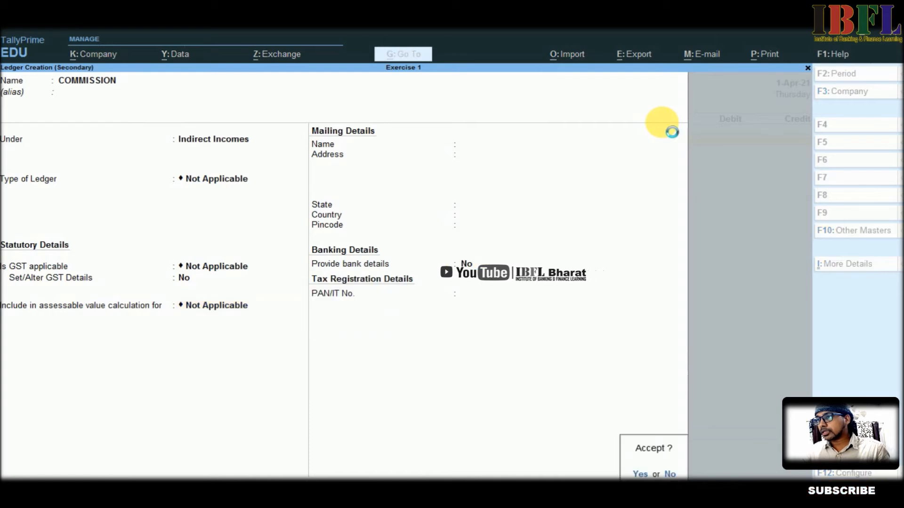
key("Return")
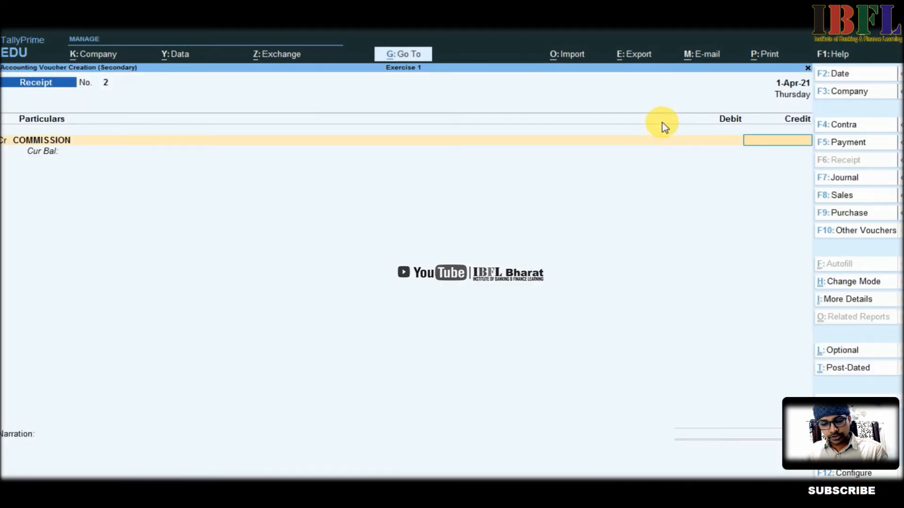
Credit COMMISSION with 600, debit Cash with 600 and save the receipt voucher without narration
type("600")
key("Return")
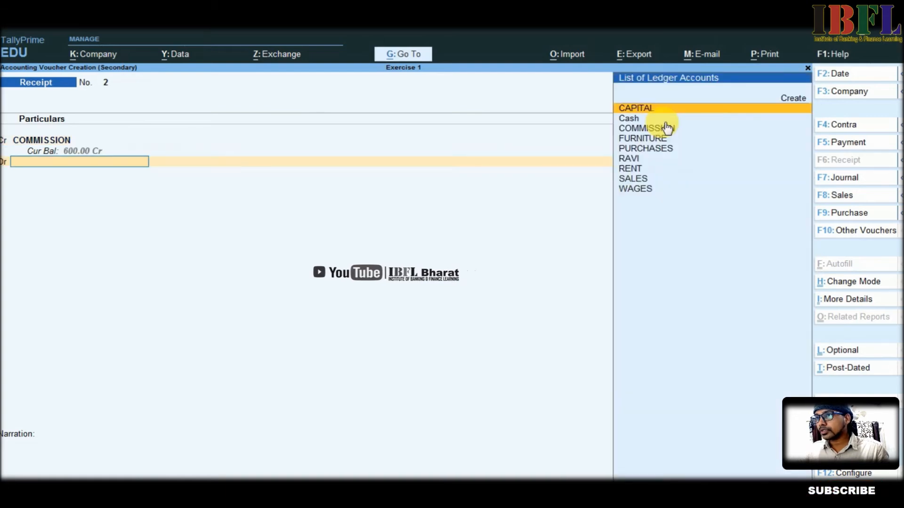
left_click(661, 120)
key("Return")
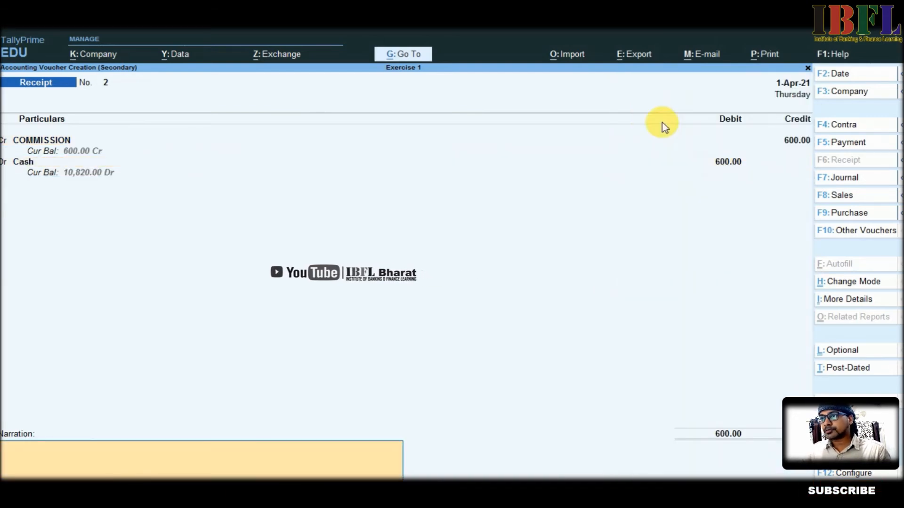
key("Return")
key("Return")
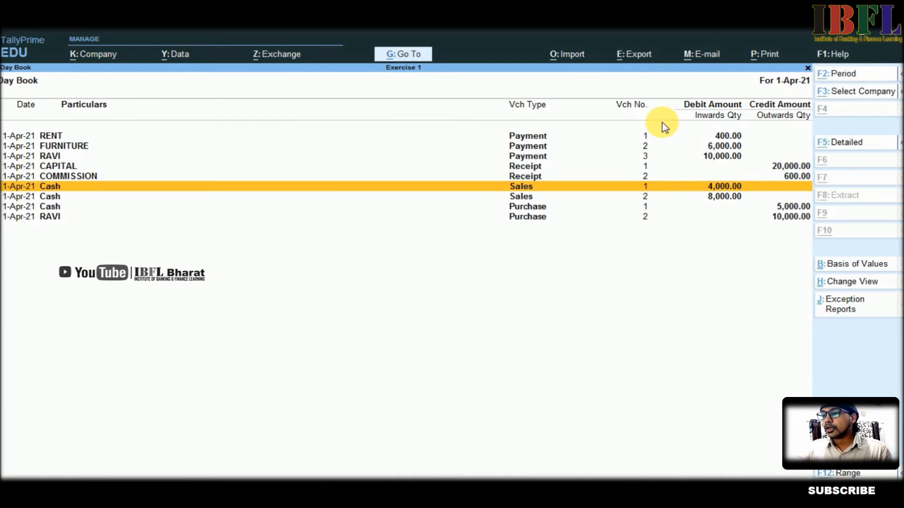
Add a payment voucher from the Day Book and start a new ledger named DRAWINGS for its debit line
key("alt+a")
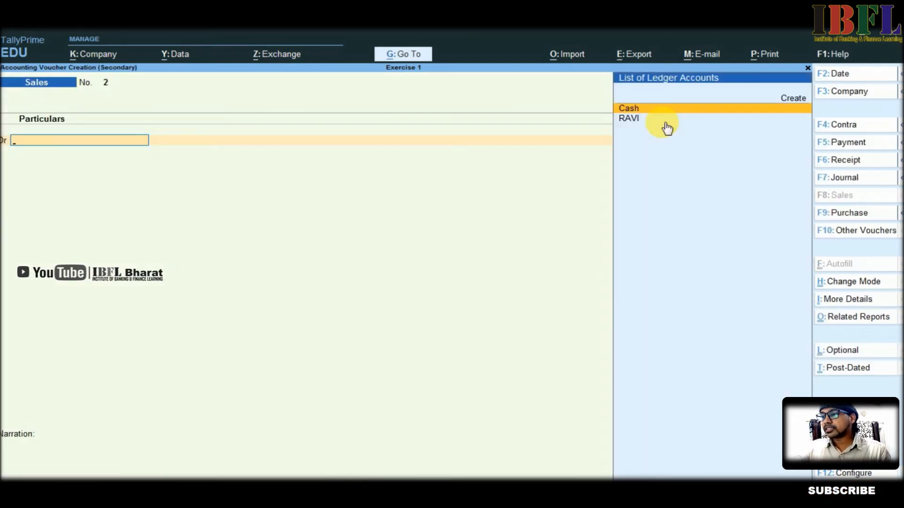
key("F5")
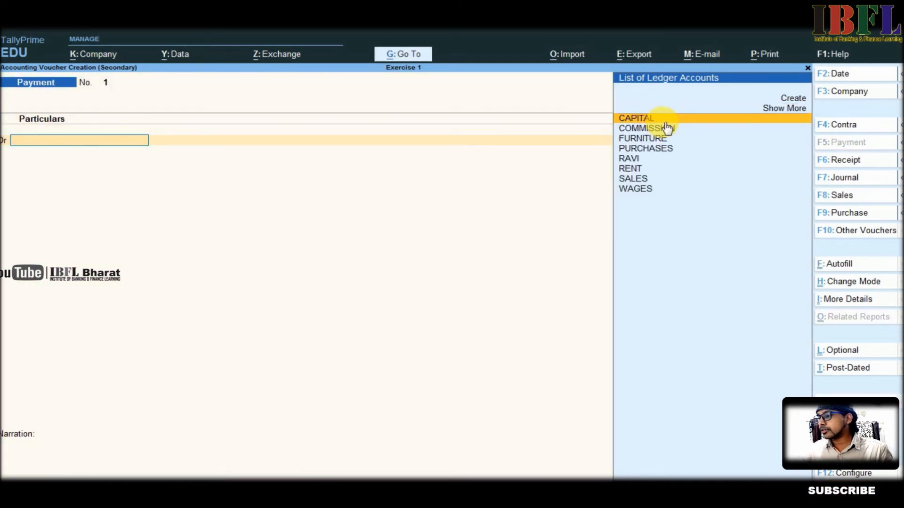
key("alt+c")
type("DRAWINGS")
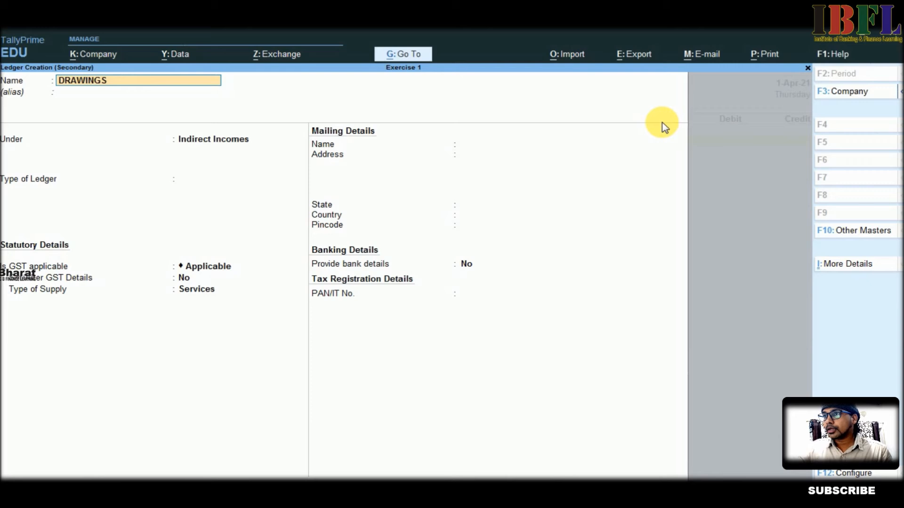
key("Return")
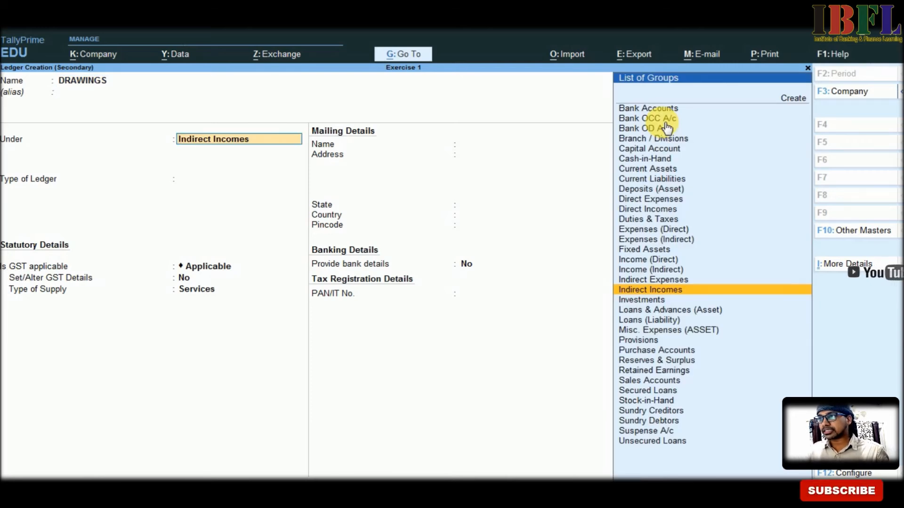
Place the DRAWINGS ledger under Capital Account and save it with the default mailing details
type("C")
key("Down")
key("Down")
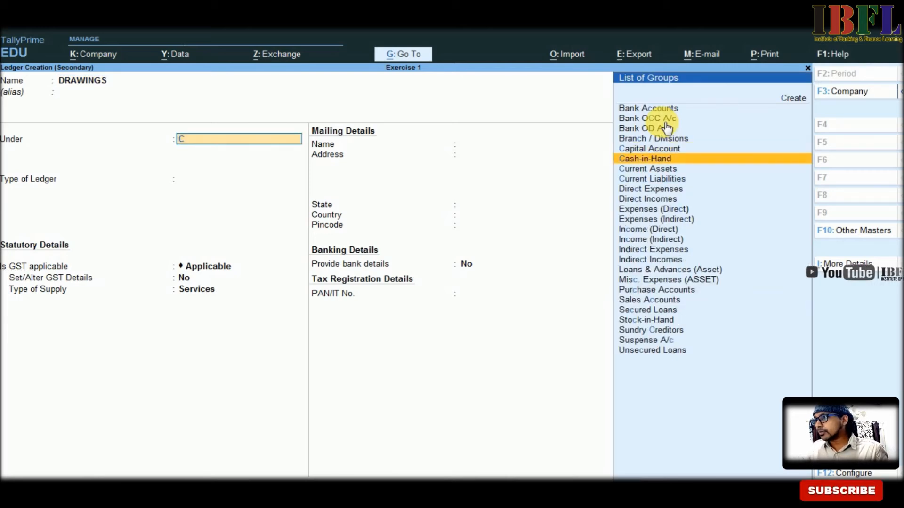
key("Up")
key("Return")
key("Return")
key("Return")
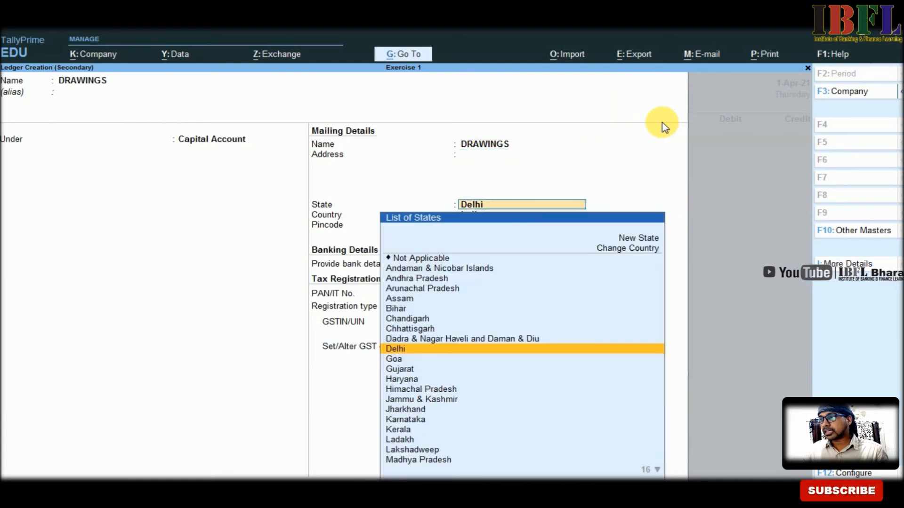
key("ctrl+a")
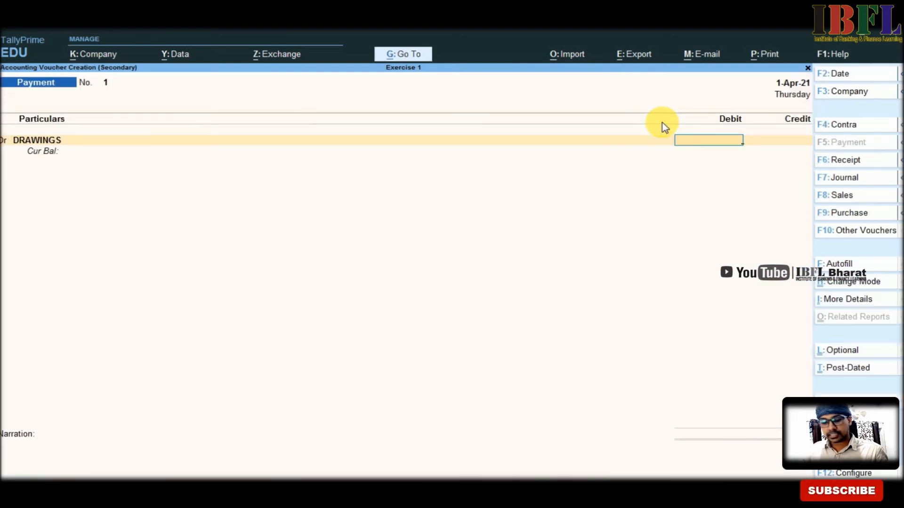
Debit DRAWINGS with 1000, credit Cash with 1,000 and save the payment voucher without narration
type("1000")
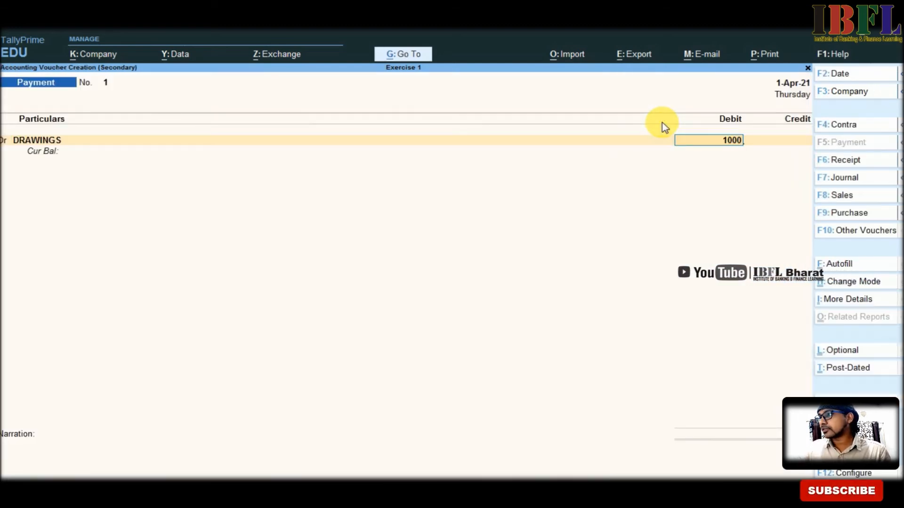
key("Return")
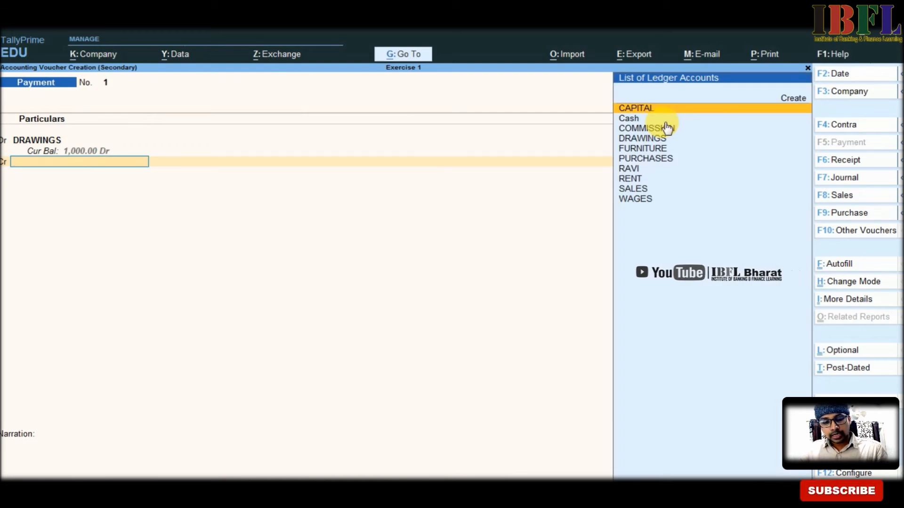
key("Down")
key("Return")
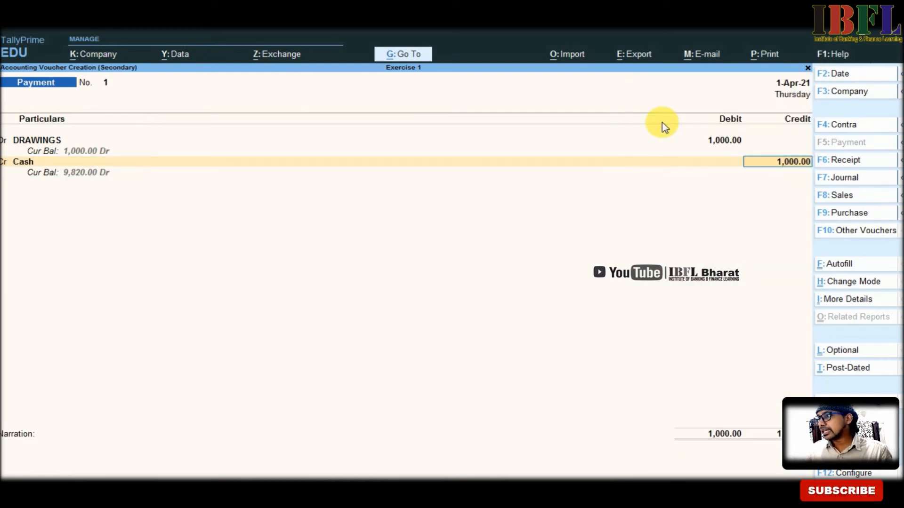
key("Return")
key("Return")
key("Return")
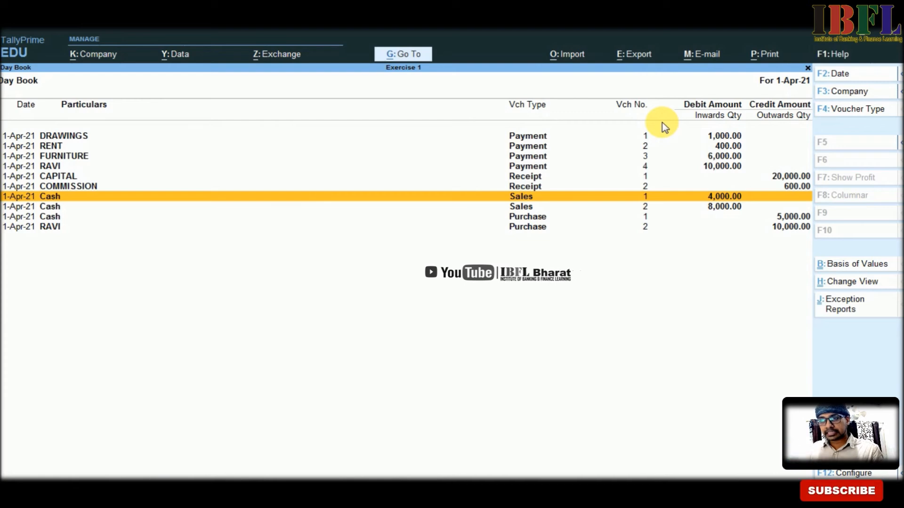
Add another payment voucher from the Day Book and start a new ledger named SALARY for its debit line
key("alt")
key("alt+a")
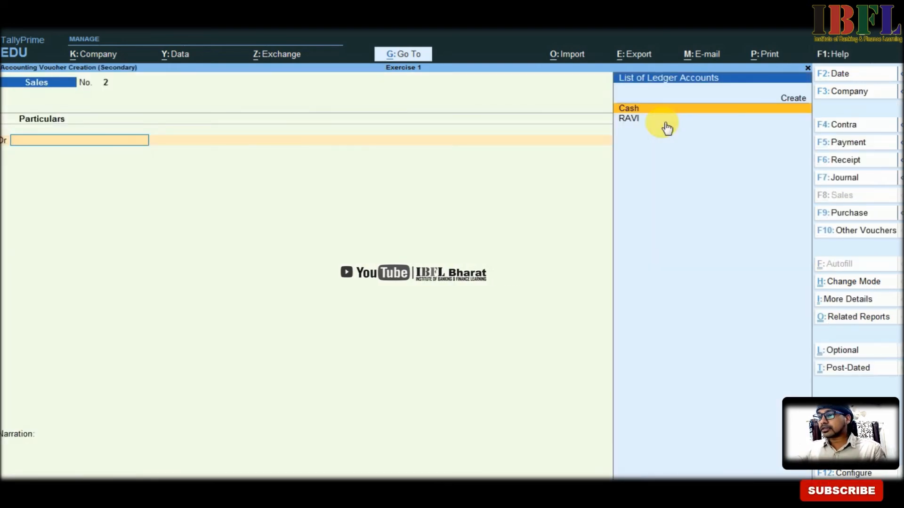
key("F5")
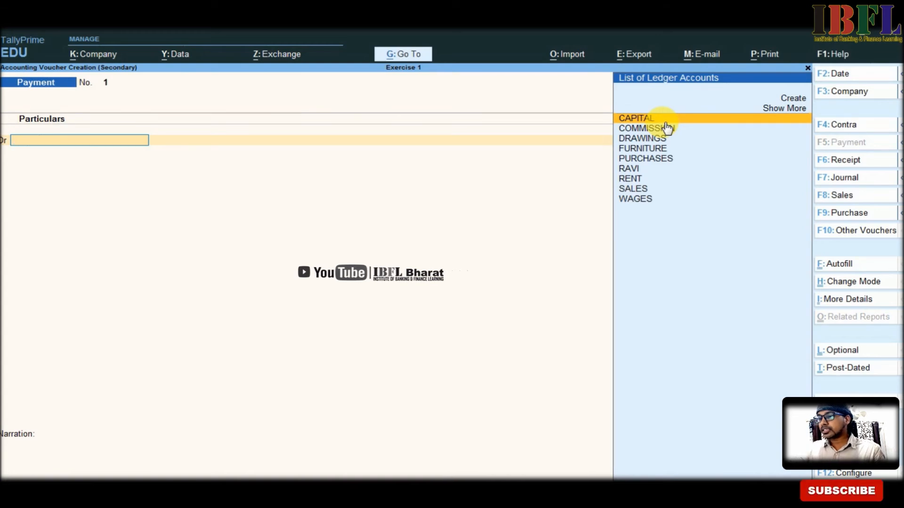
key("alt+c")
type("SALARY")
key("Return")
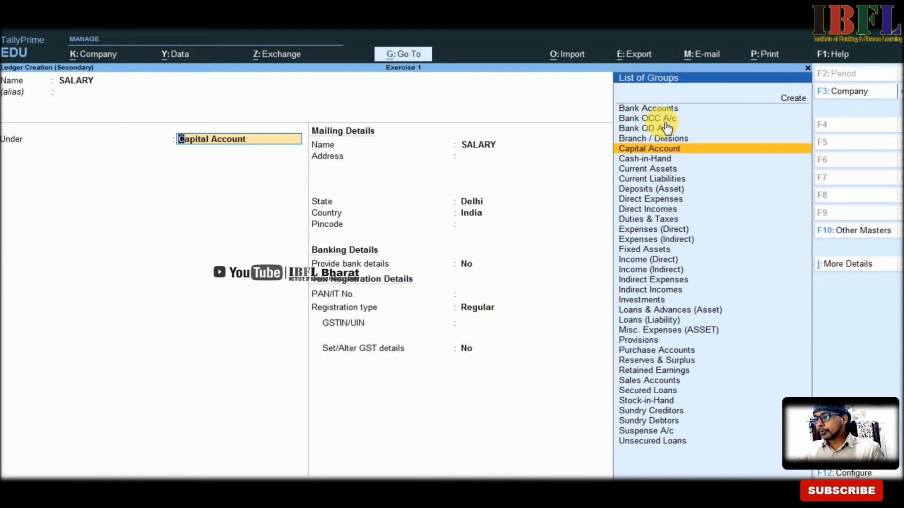
Place the SALARY ledger under the Indirect Expenses group
type("IN")
key("Down")
key("Down")
key("Return")
key("BackSpace")
key("Down")
key("Down")
key("Up")
key("Up")
key("Up")
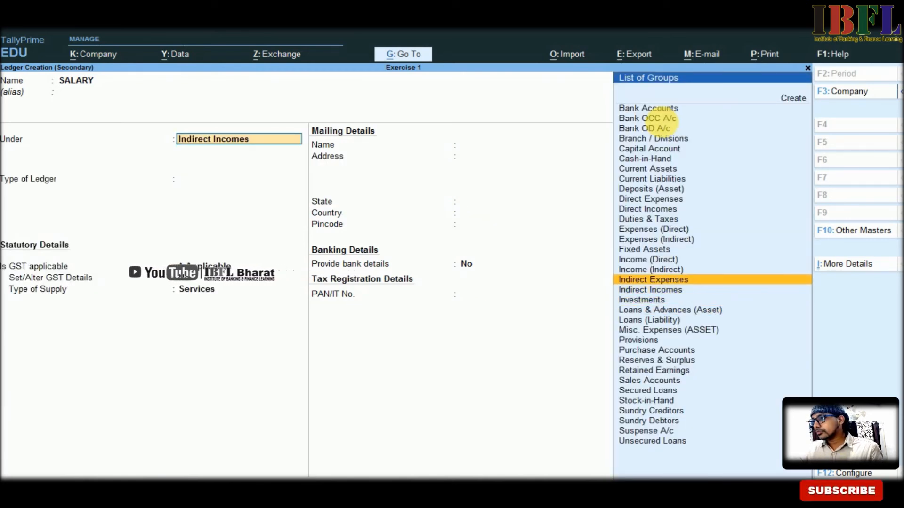
key("Return")
Set the SALARY ledger's type and GST applicability to Not Applicable and save the ledger
key("Return")
key("Down")
key("Return")
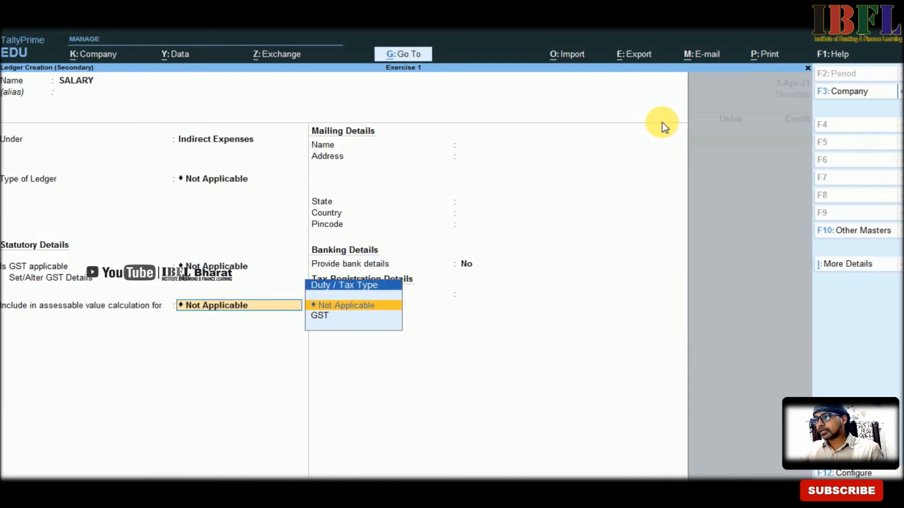
key("Return")
key("Return")
key("Return")
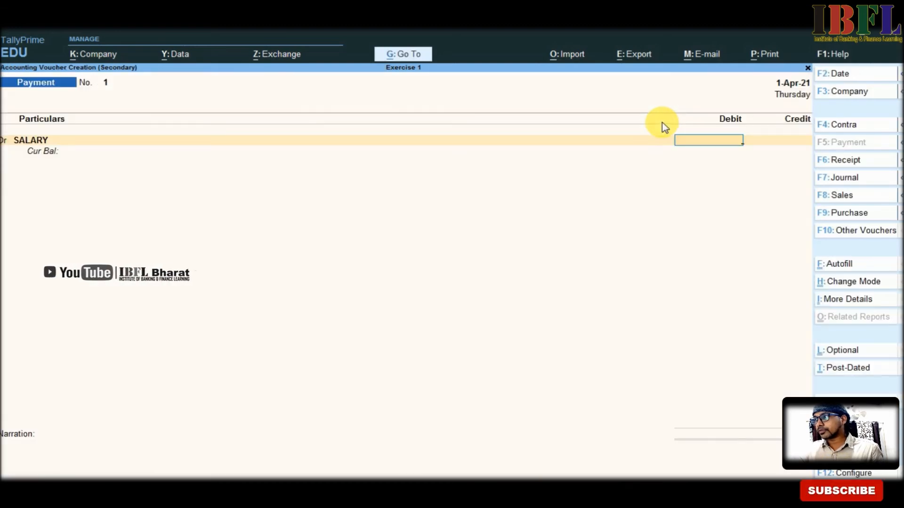
Debit SALARY with 900, credit Cash with 900 and save the payment voucher without narration
type("900")
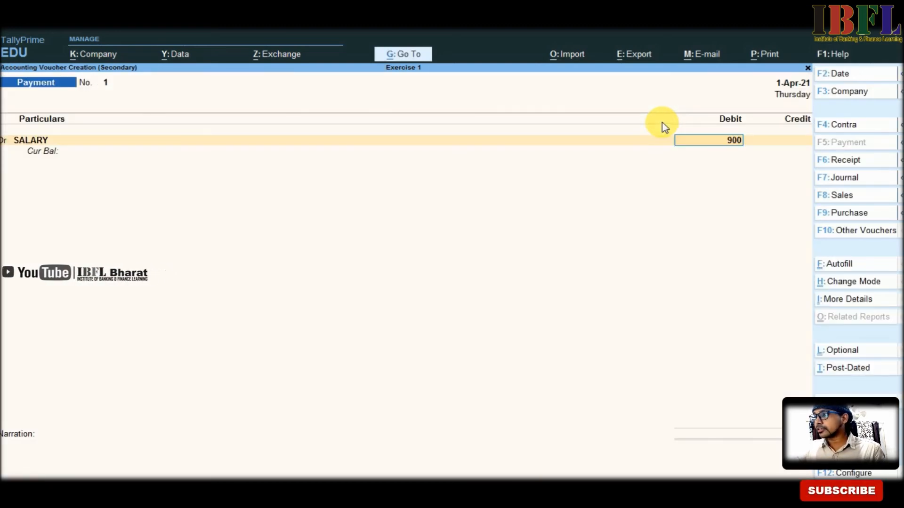
key("Return")
type("CAS")
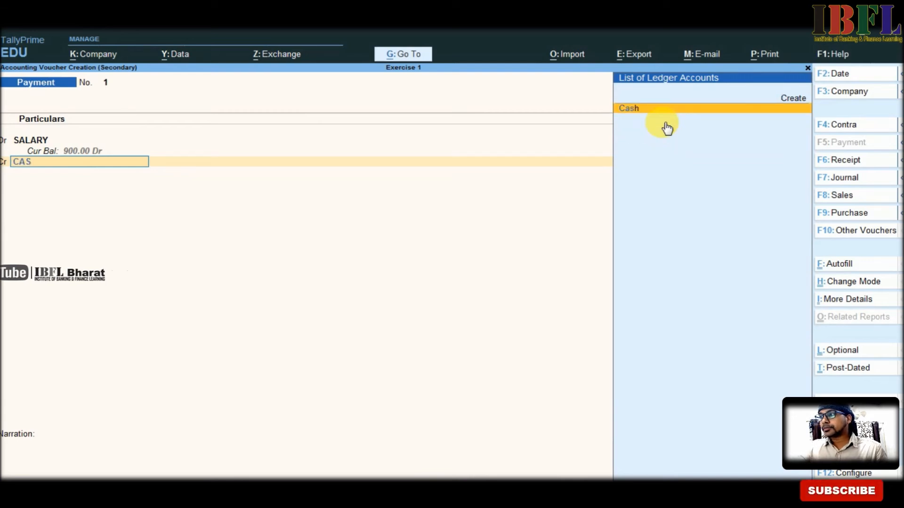
key("Return")
key("Return")
key("Return")
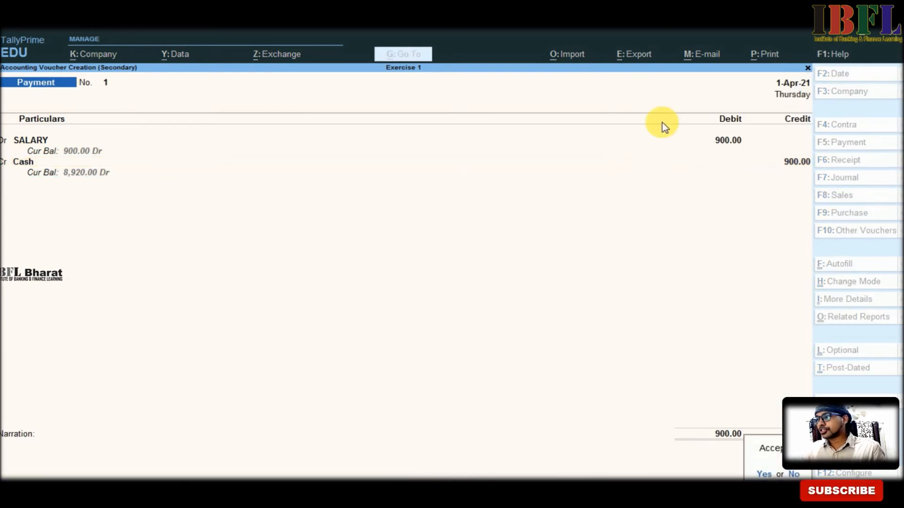
key("Return")
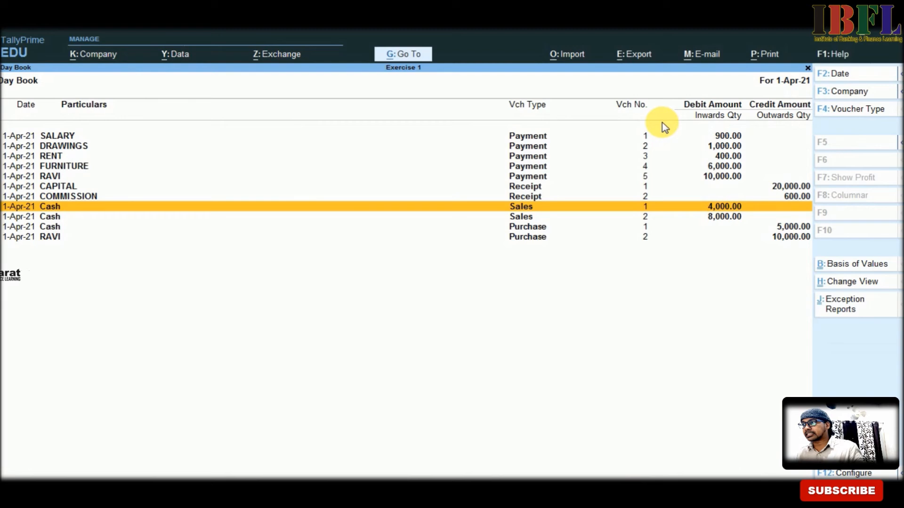
Leave the Day Book and display the Cash ledger's vouchers from the account books
key("Escape")
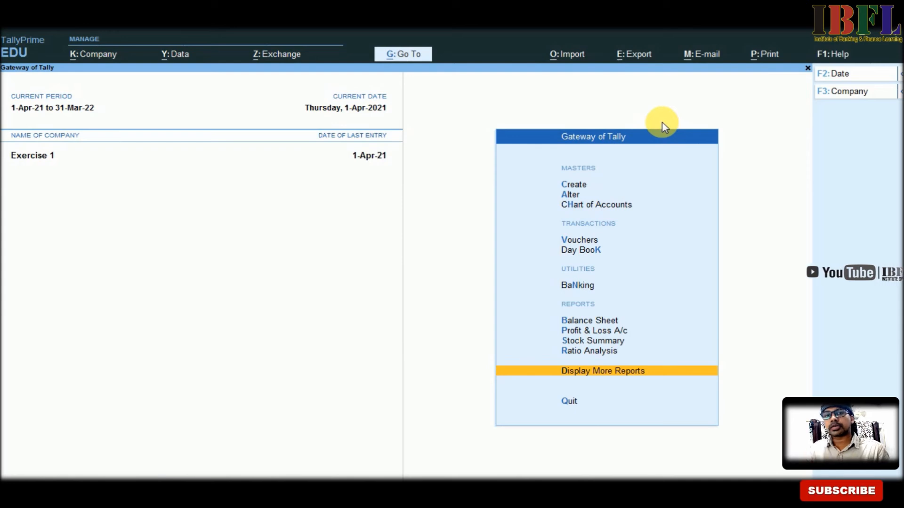
key("d")
key("a")
key("l")
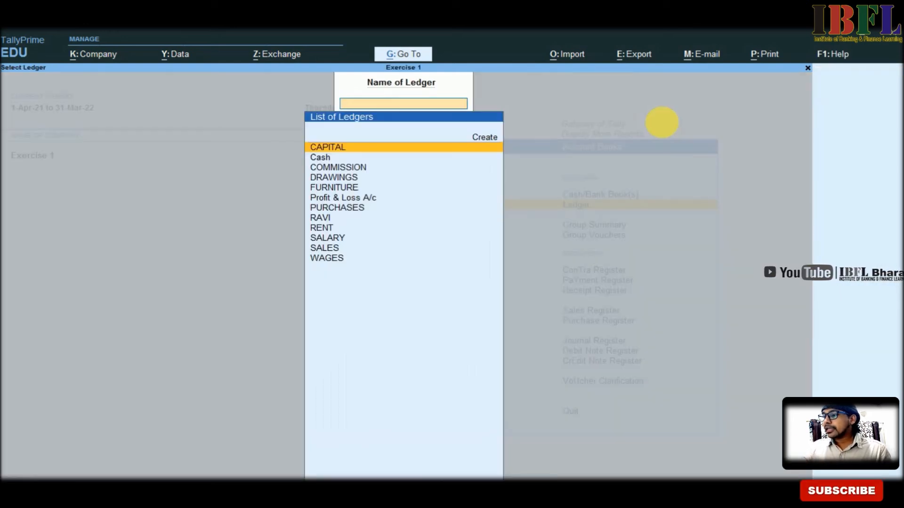
key("Down")
key("Return")
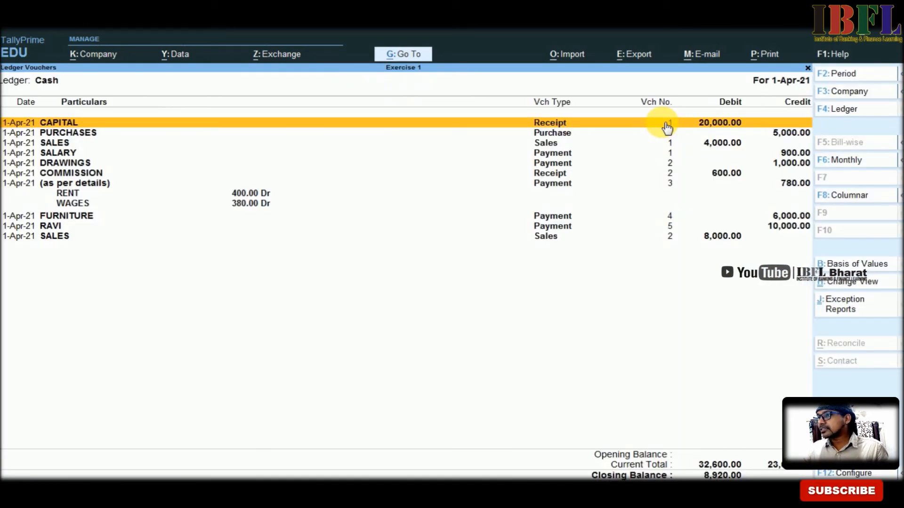